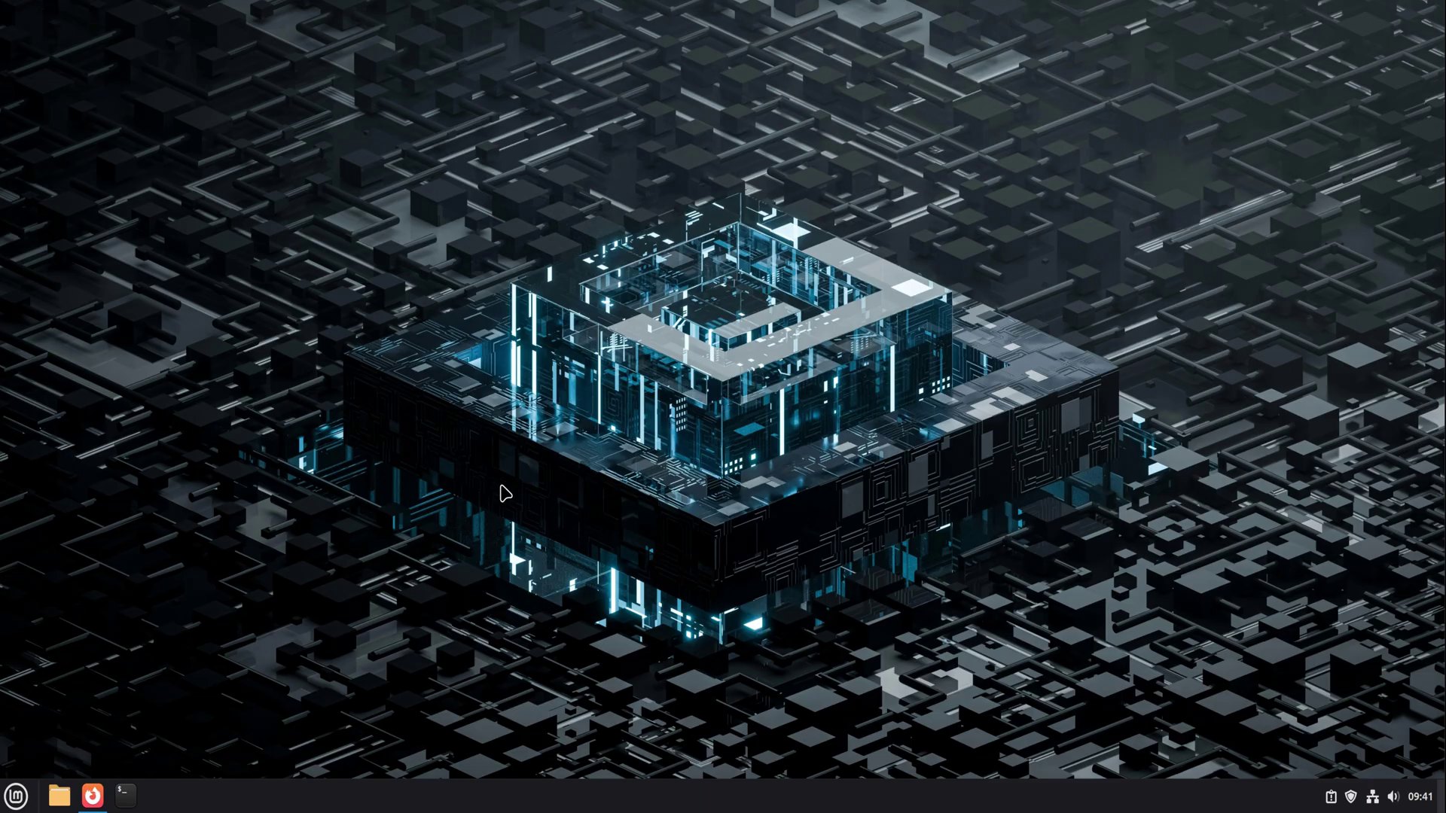
Launch Software Manager from the Mint menu and search for 'bottles'.
click(16, 797)
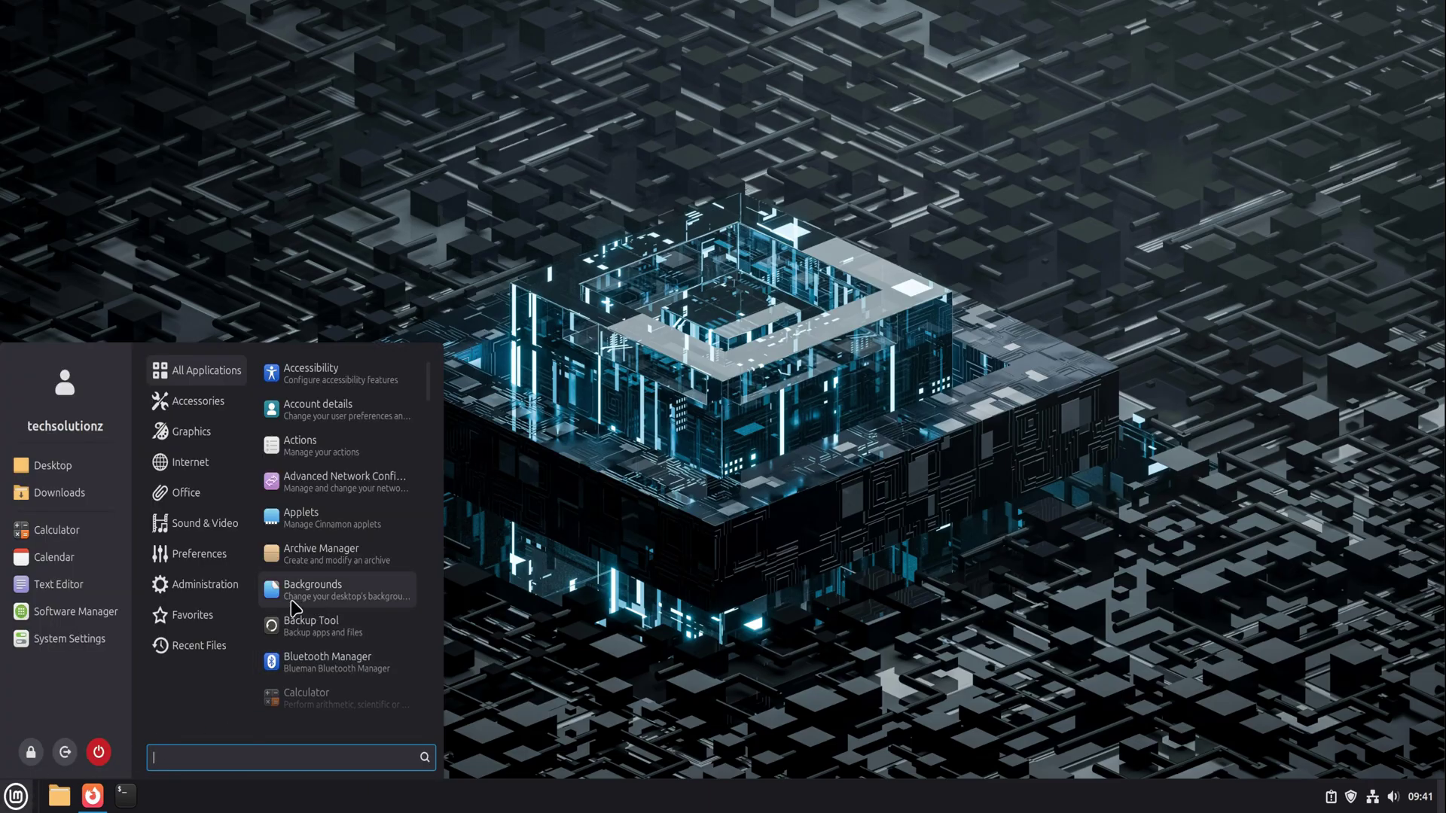
click(95, 611)
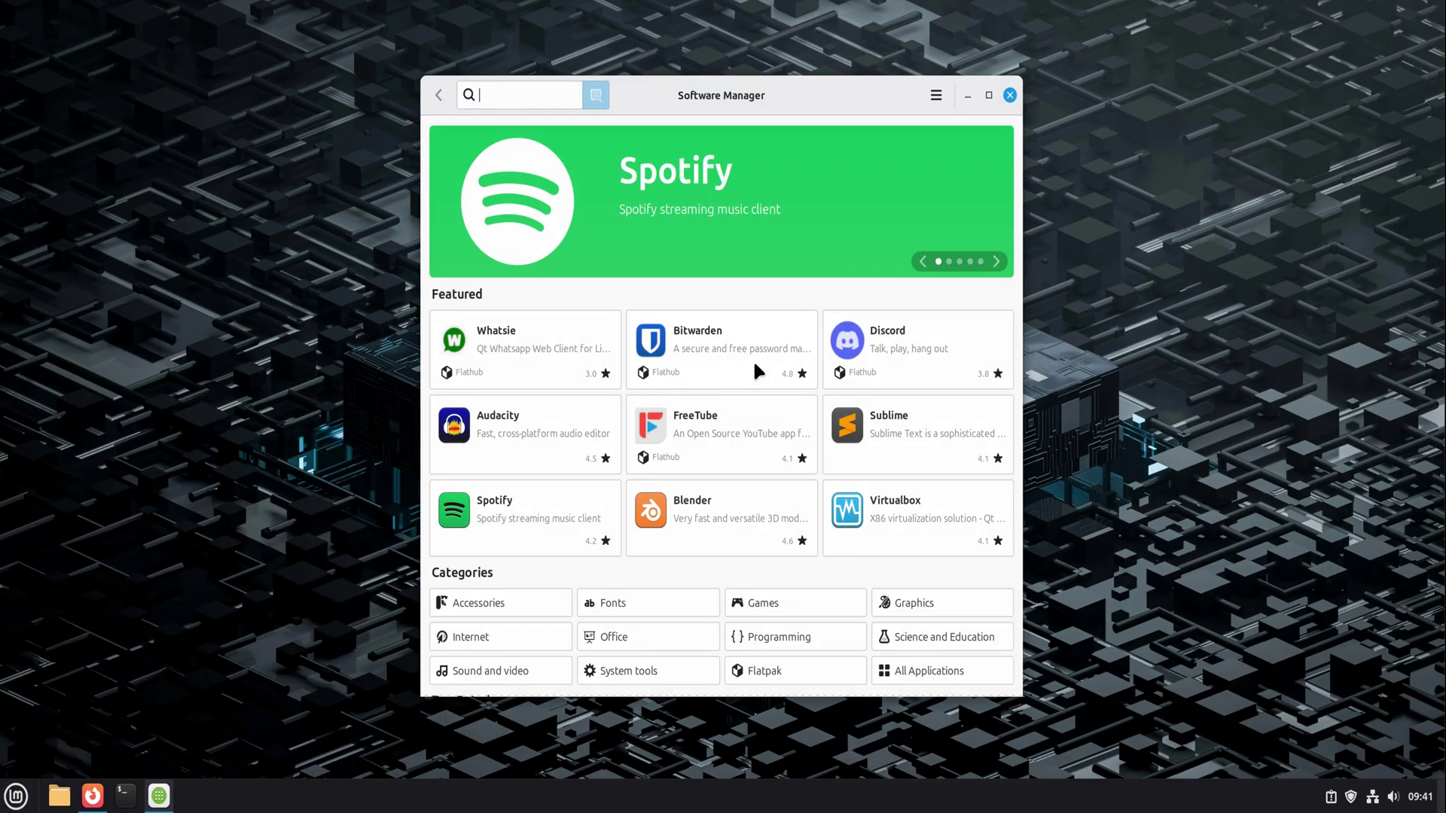
text(bottles)
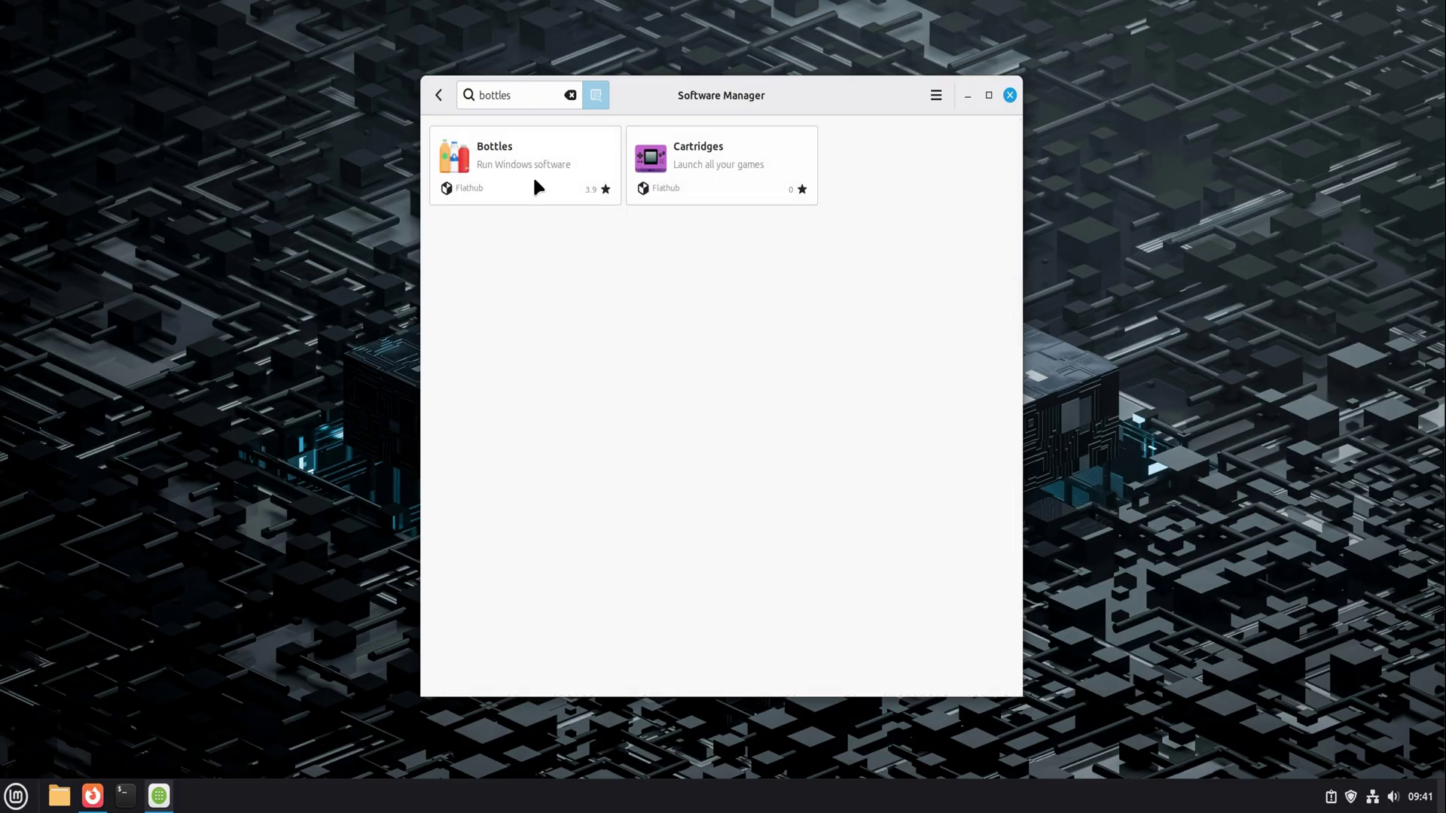
Open the Bottles details page, then browse the WineHQ AppDB Top-10 Platinum list in Firefox.
click(536, 166)
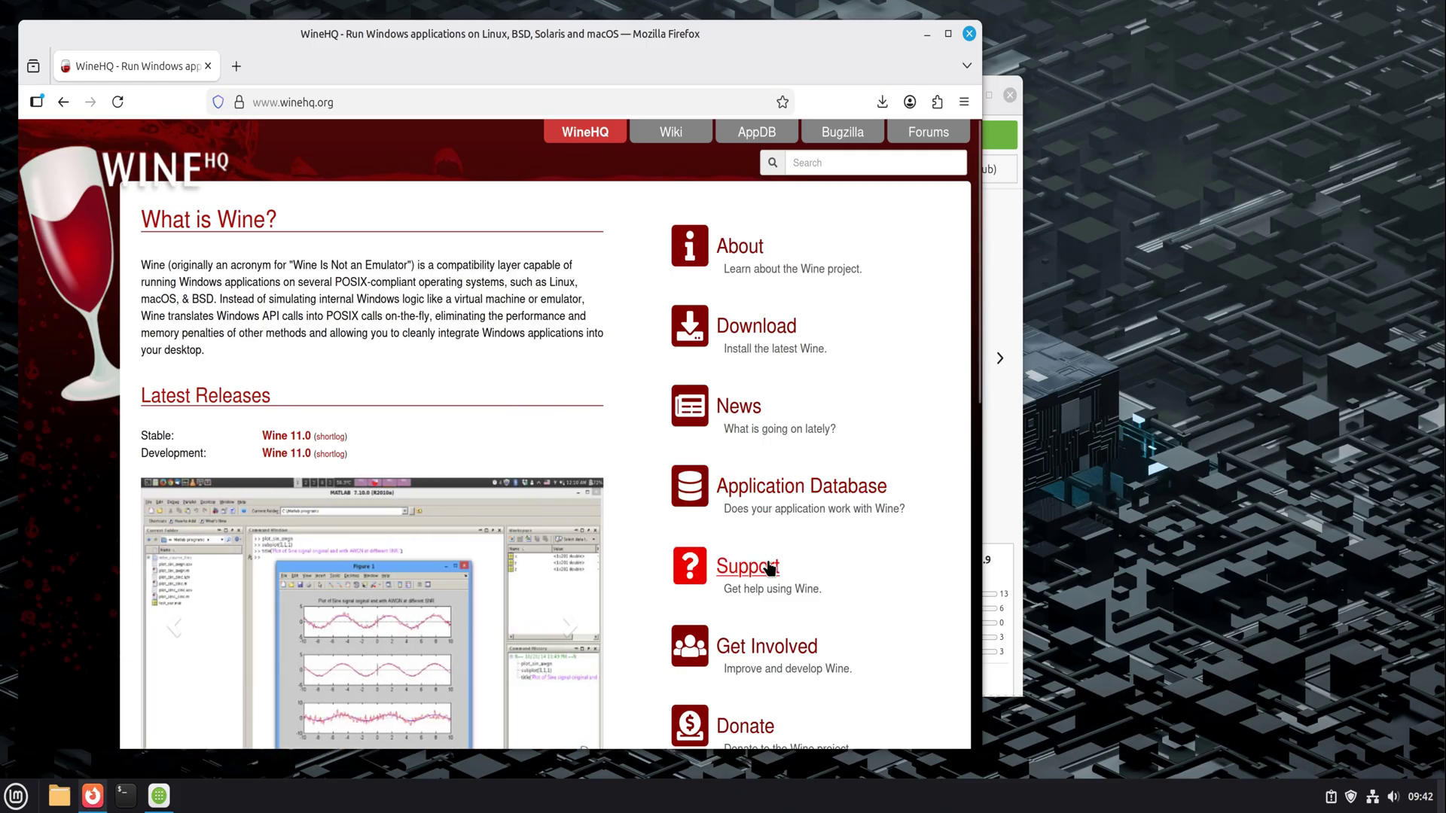
click(766, 494)
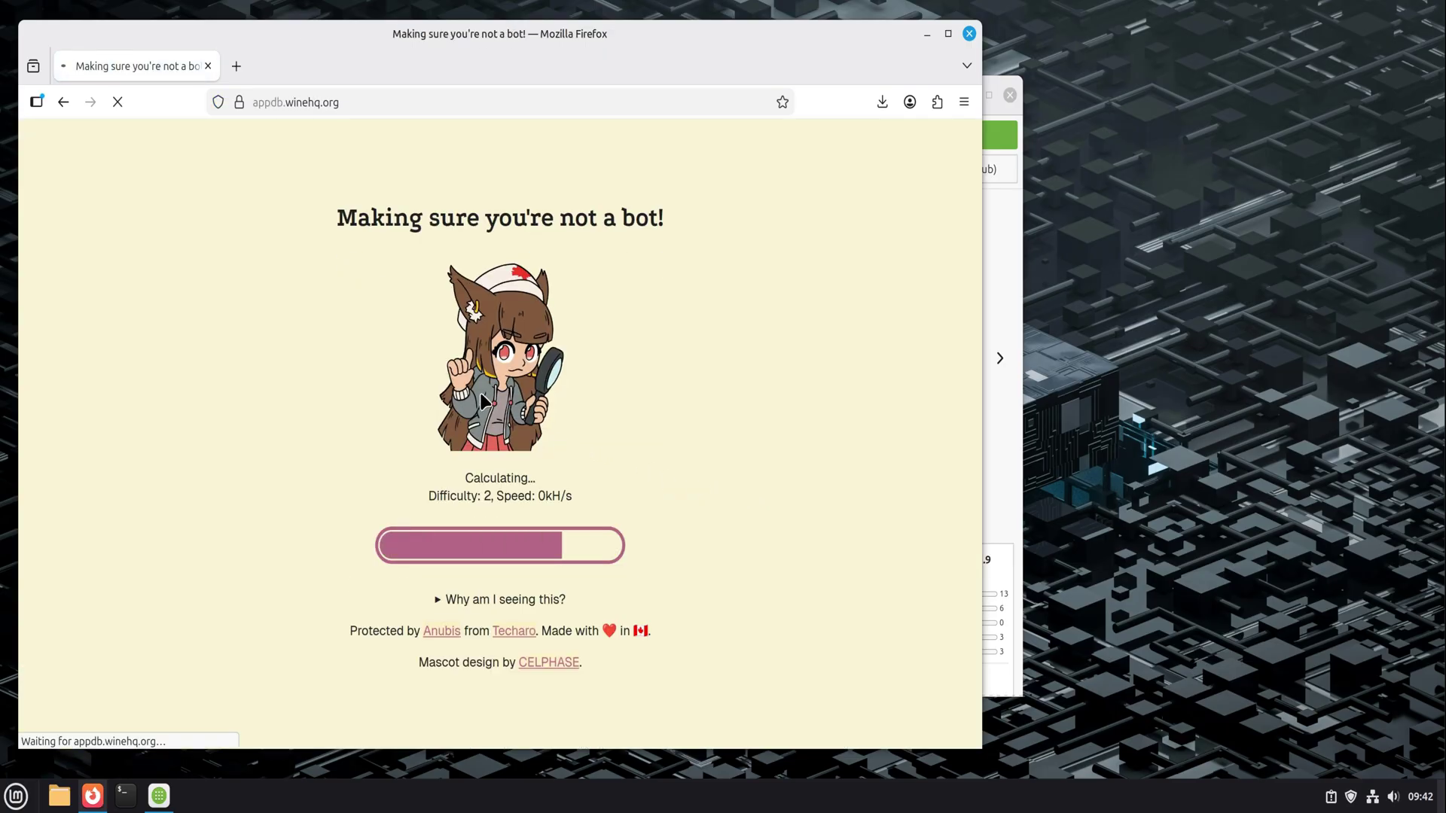
scroll(495, 426, down, 10)
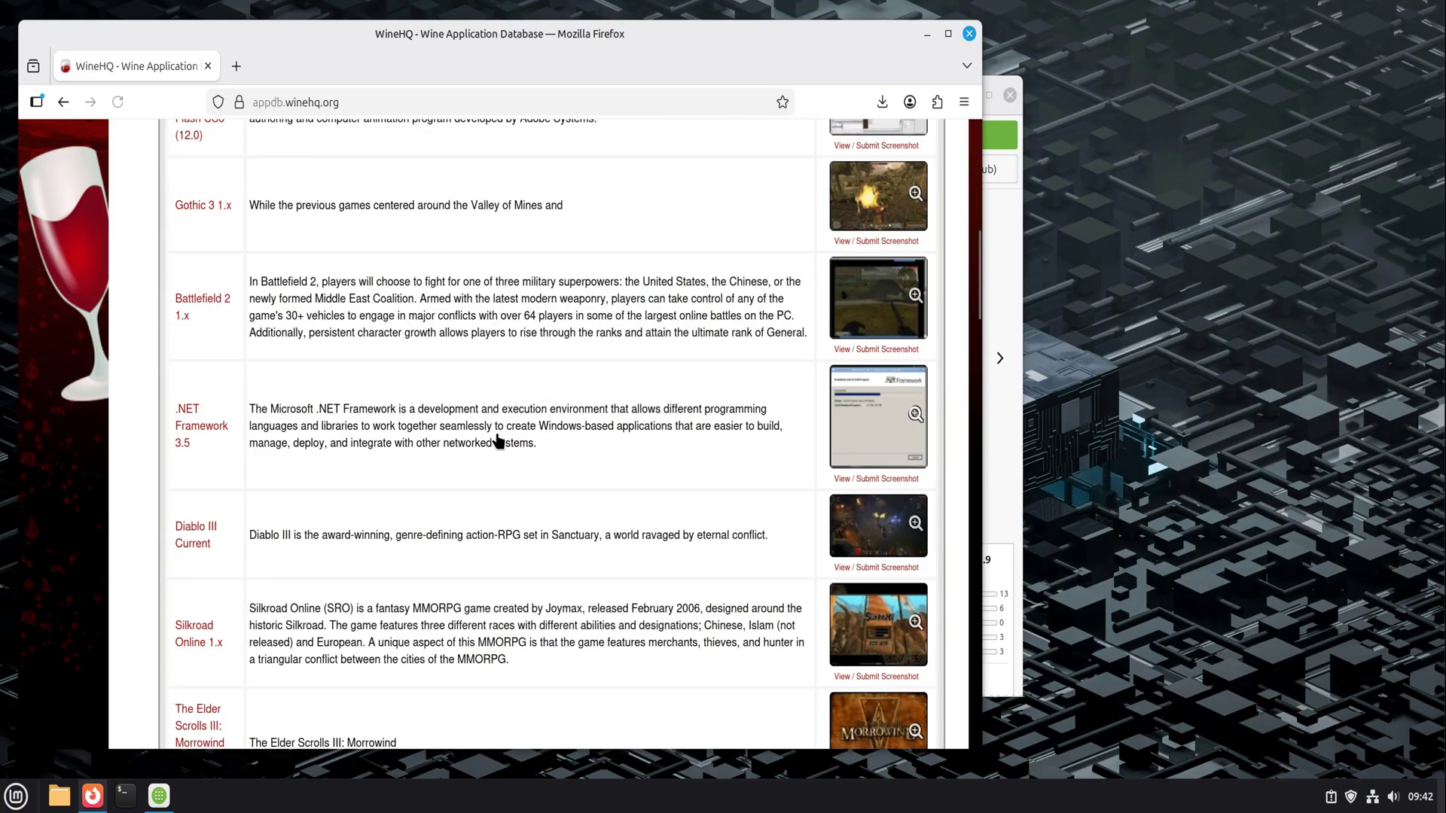
scroll(497, 441, down, 3)
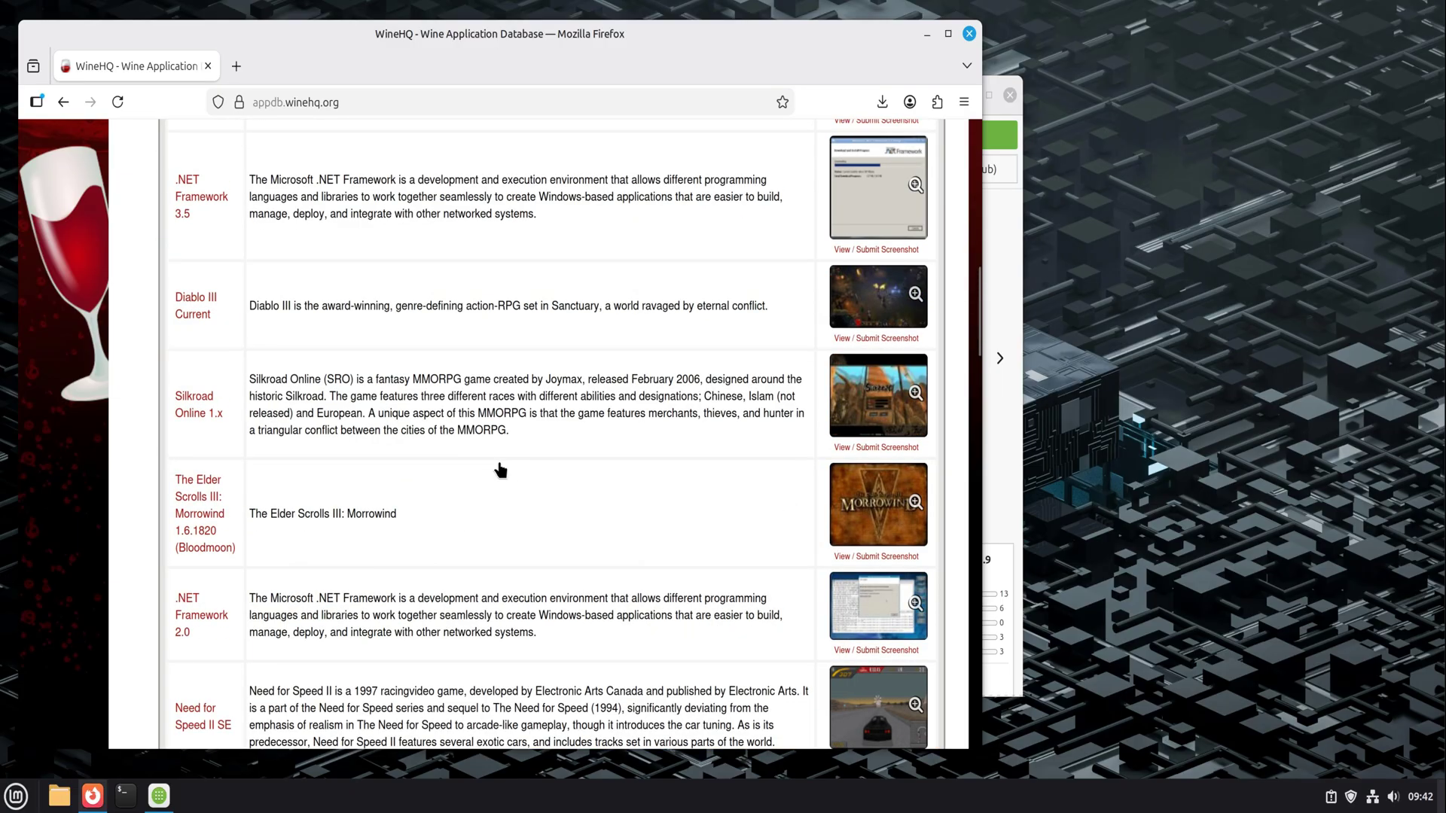
scroll(501, 465, up, 8)
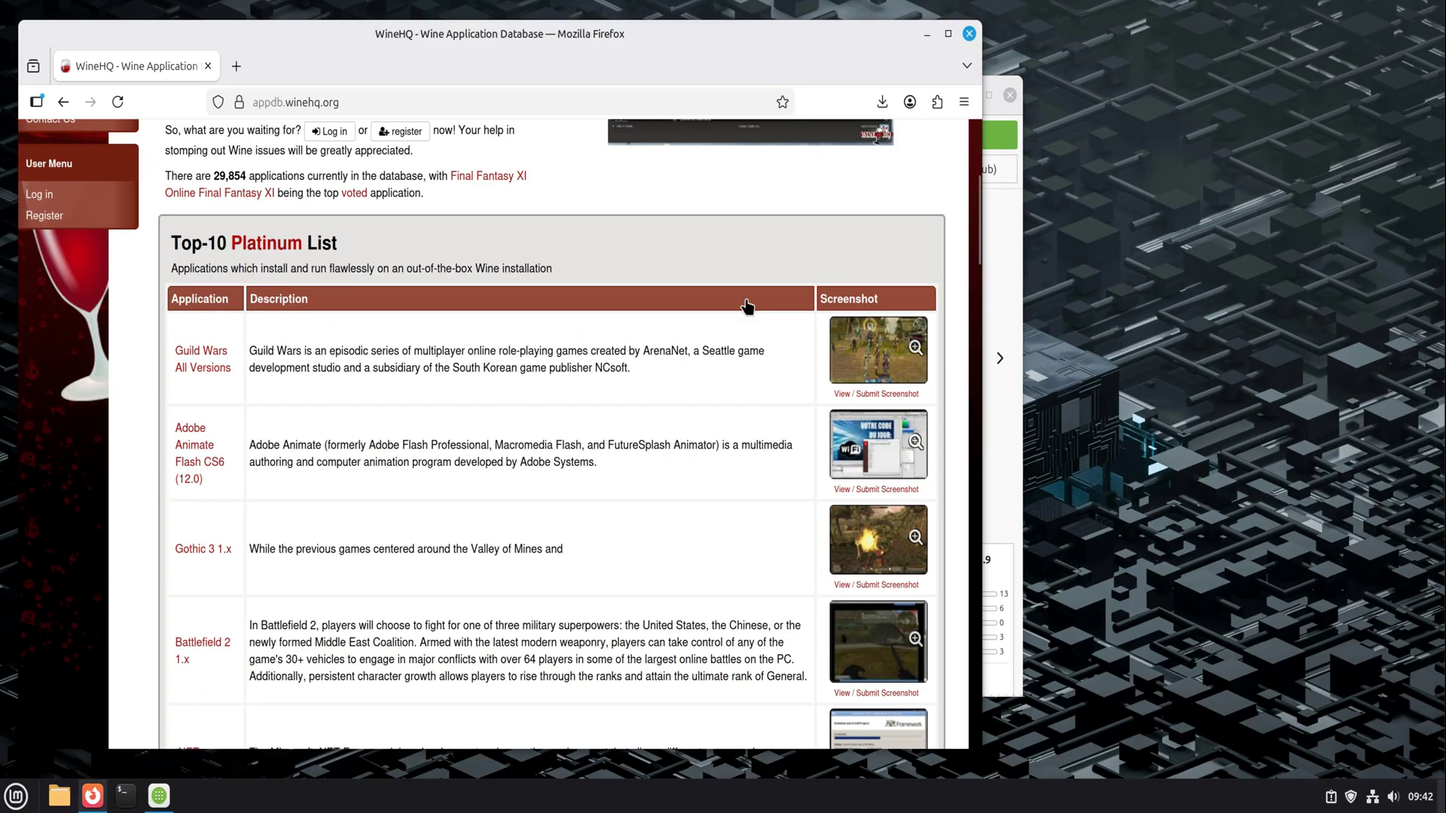
Return to Software Manager and page through the Bottles screenshots.
click(923, 33)
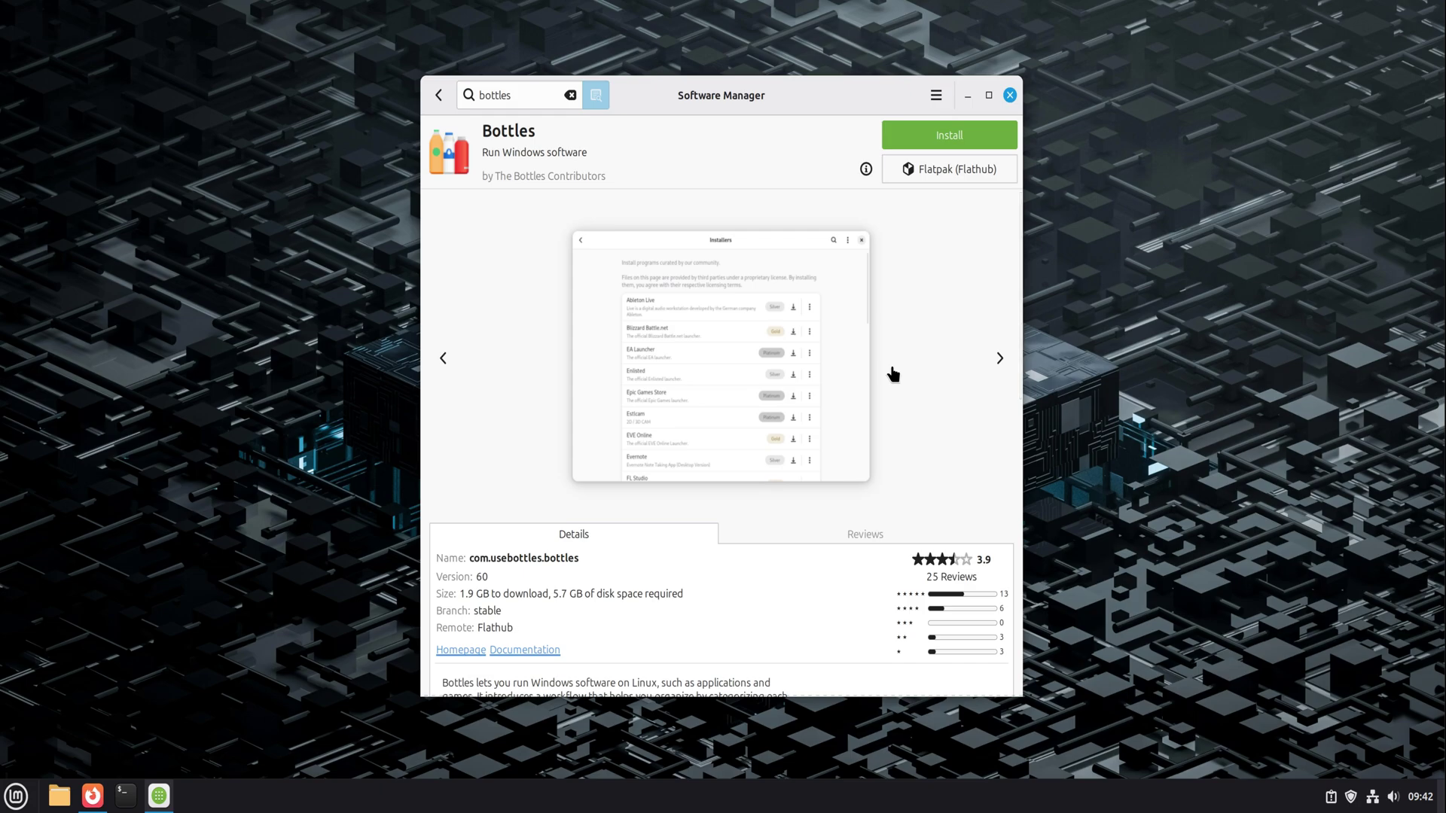
click(999, 358)
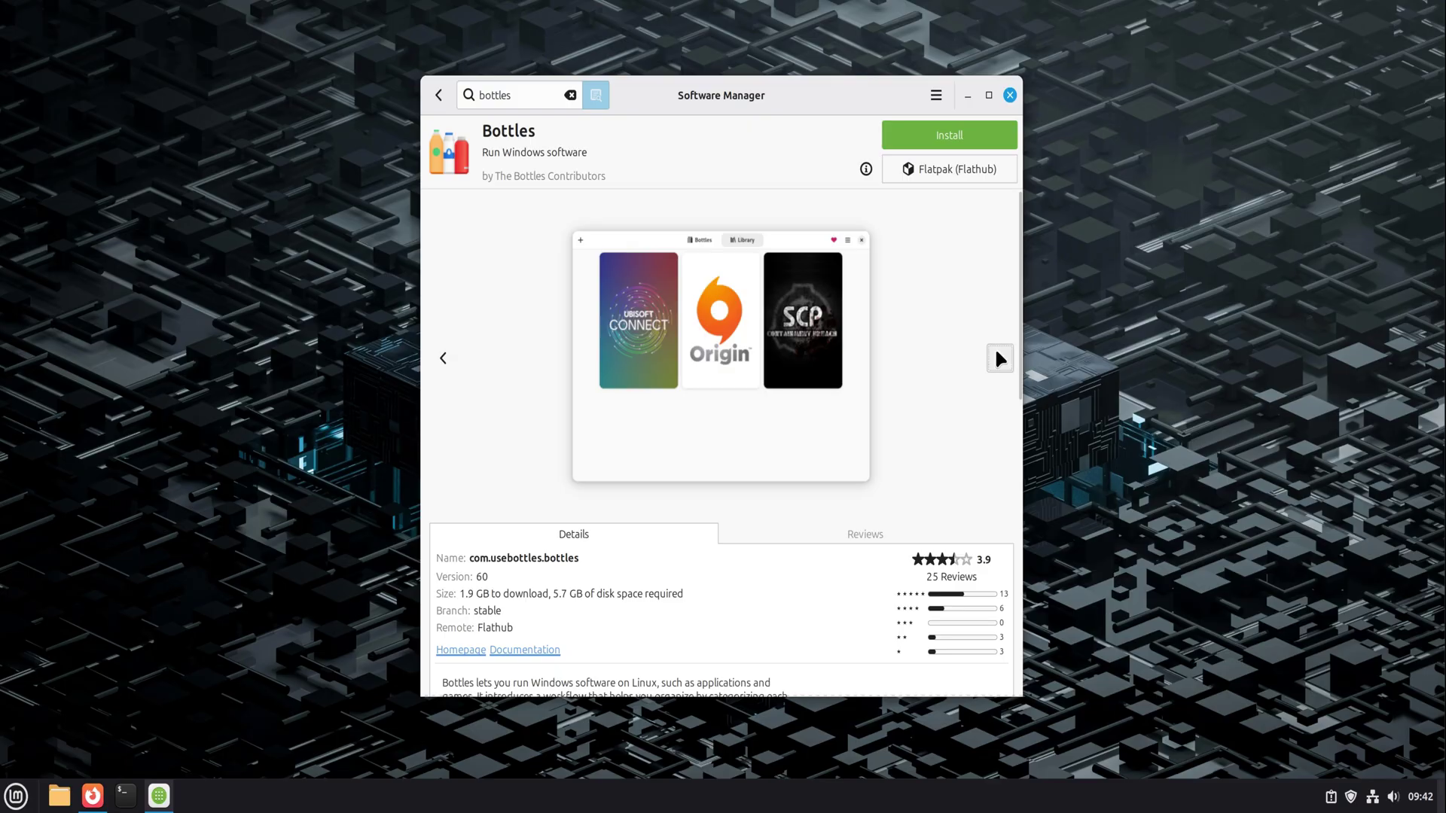
click(1000, 359)
click(999, 359)
click(999, 359)
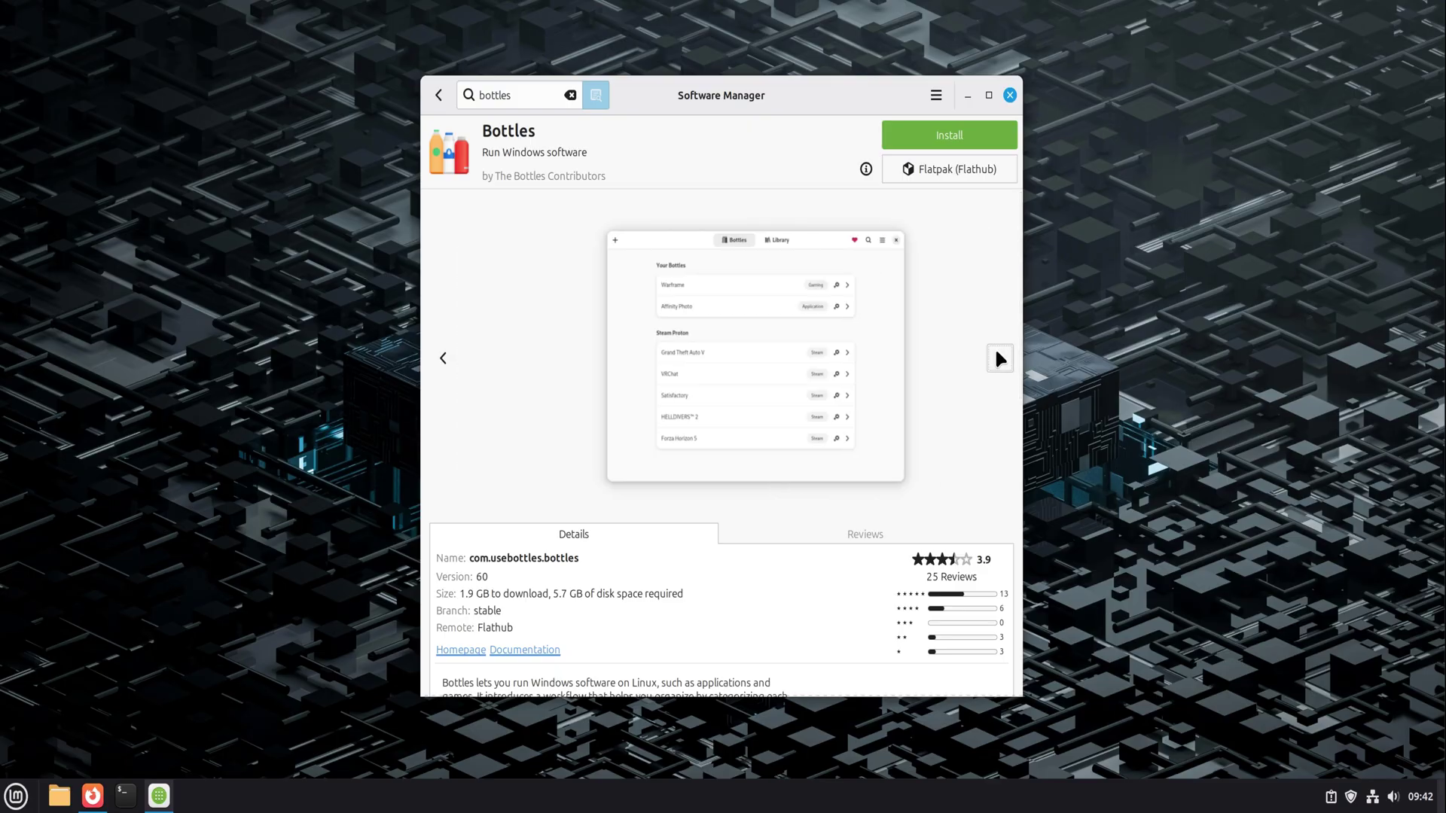
click(999, 359)
click(999, 359)
click(1000, 358)
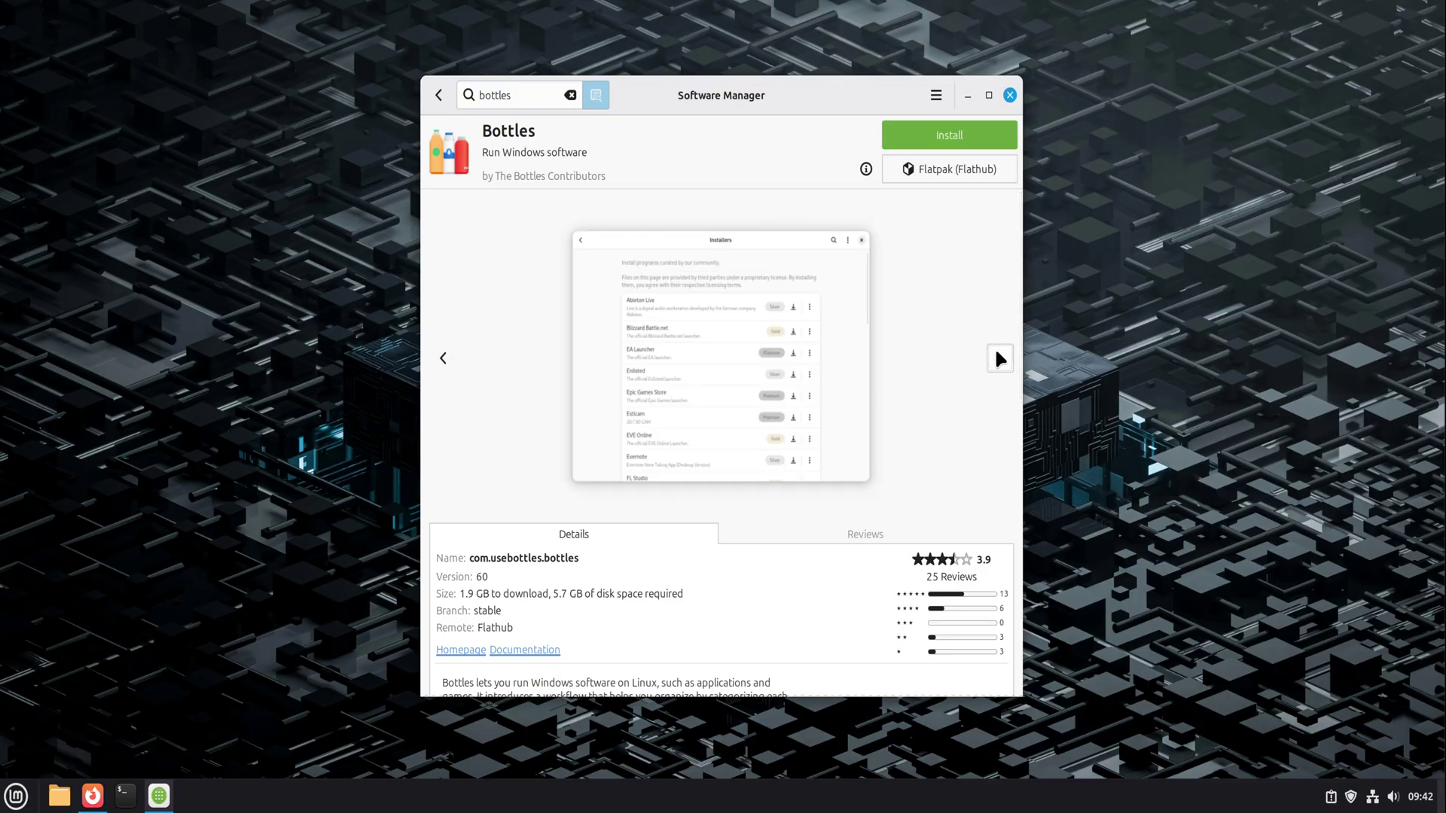
click(998, 354)
click(998, 354)
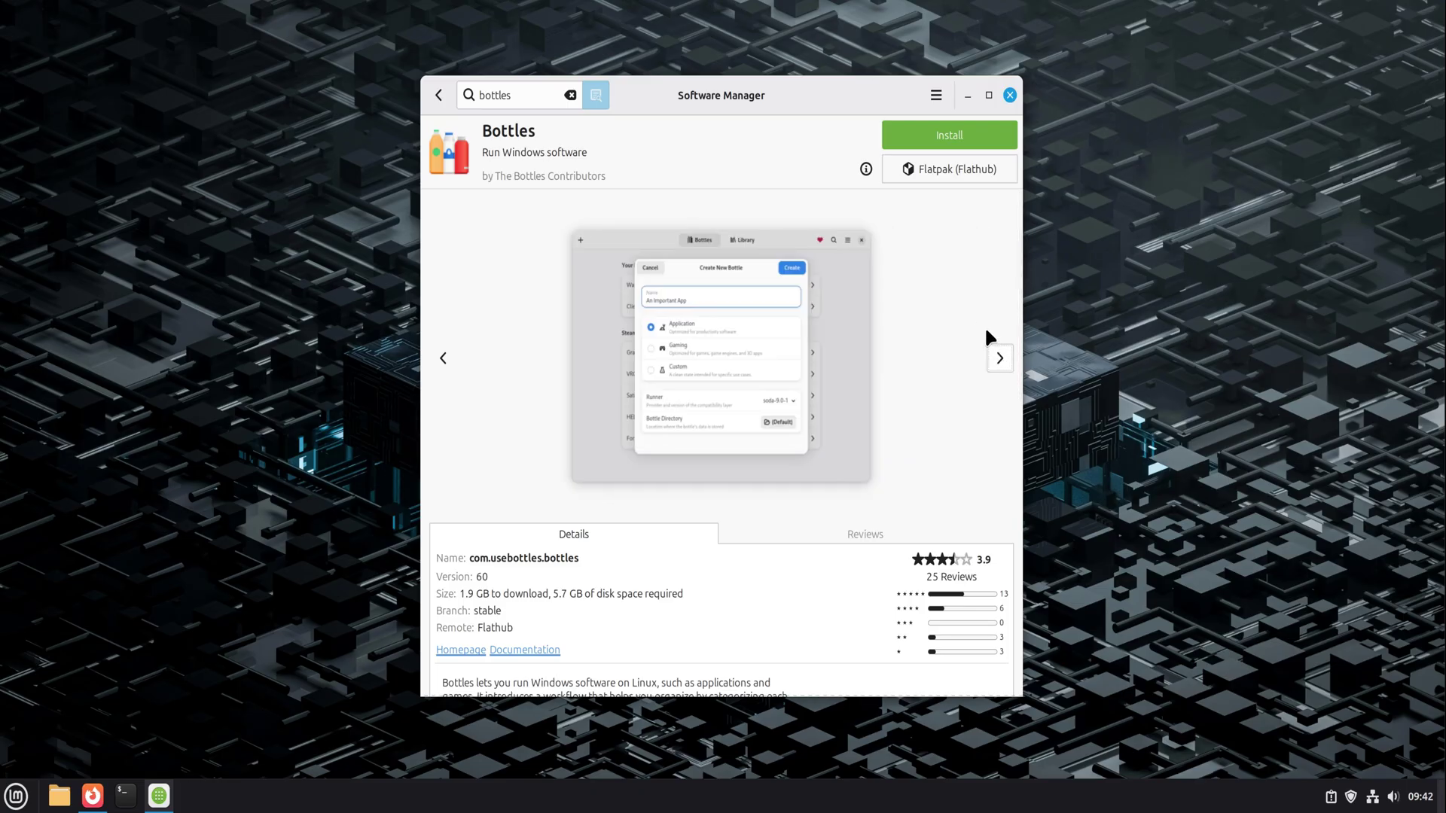
Install Bottles from Flathub with its additional software and launch it.
click(961, 138)
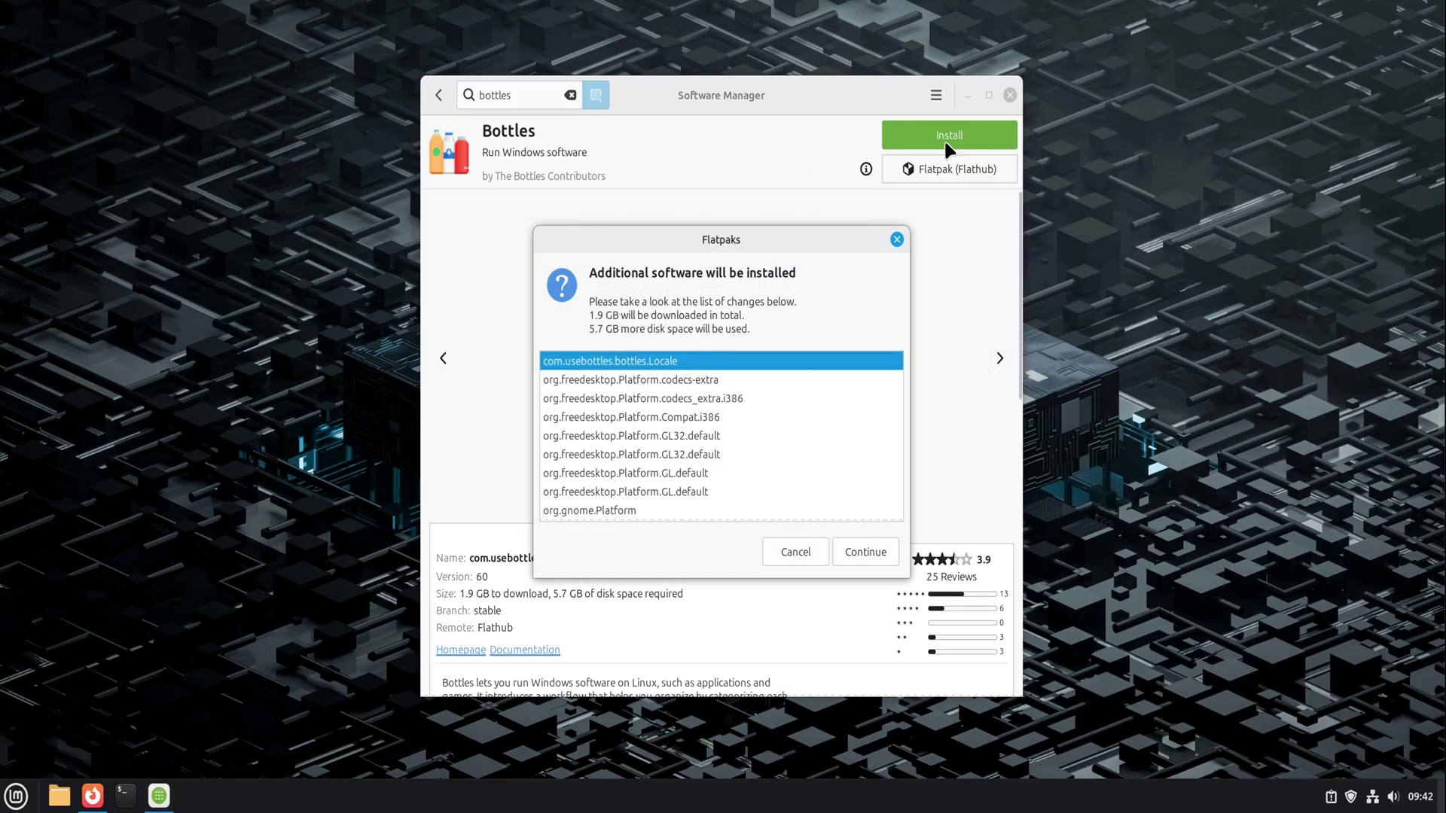
click(872, 558)
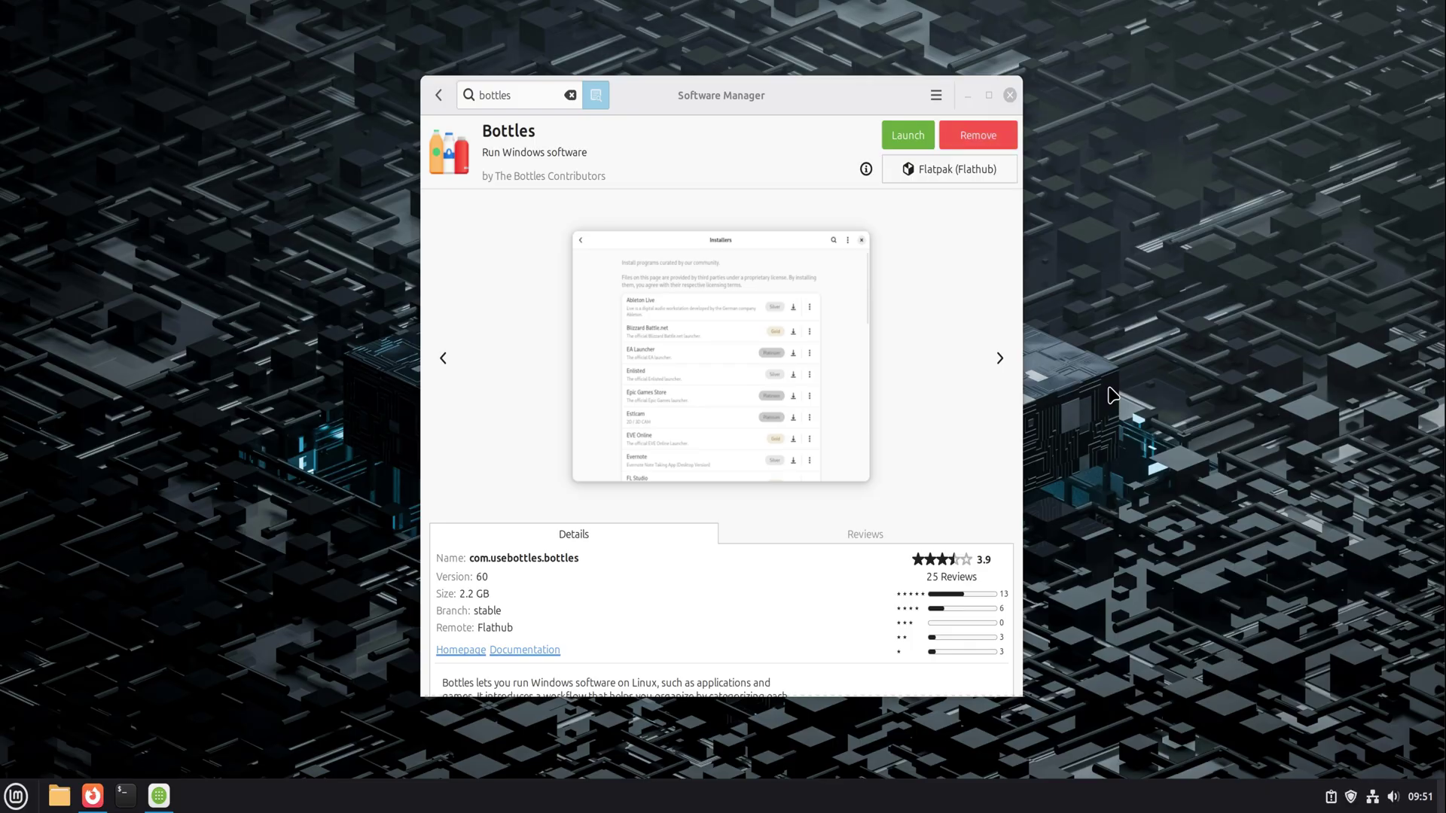
click(916, 137)
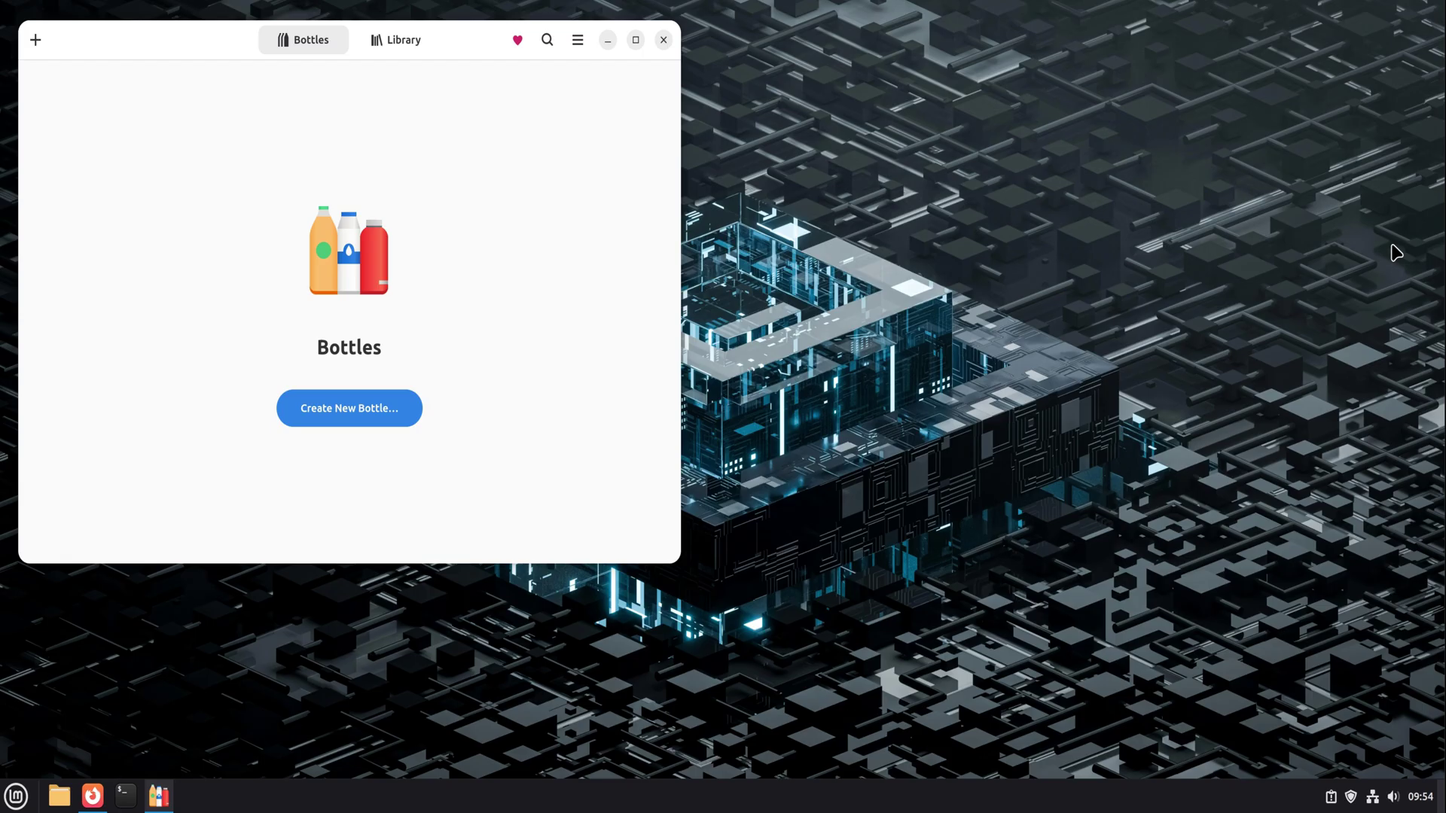
Create a bottle named 'Notepad' using the default Application environment.
click(401, 417)
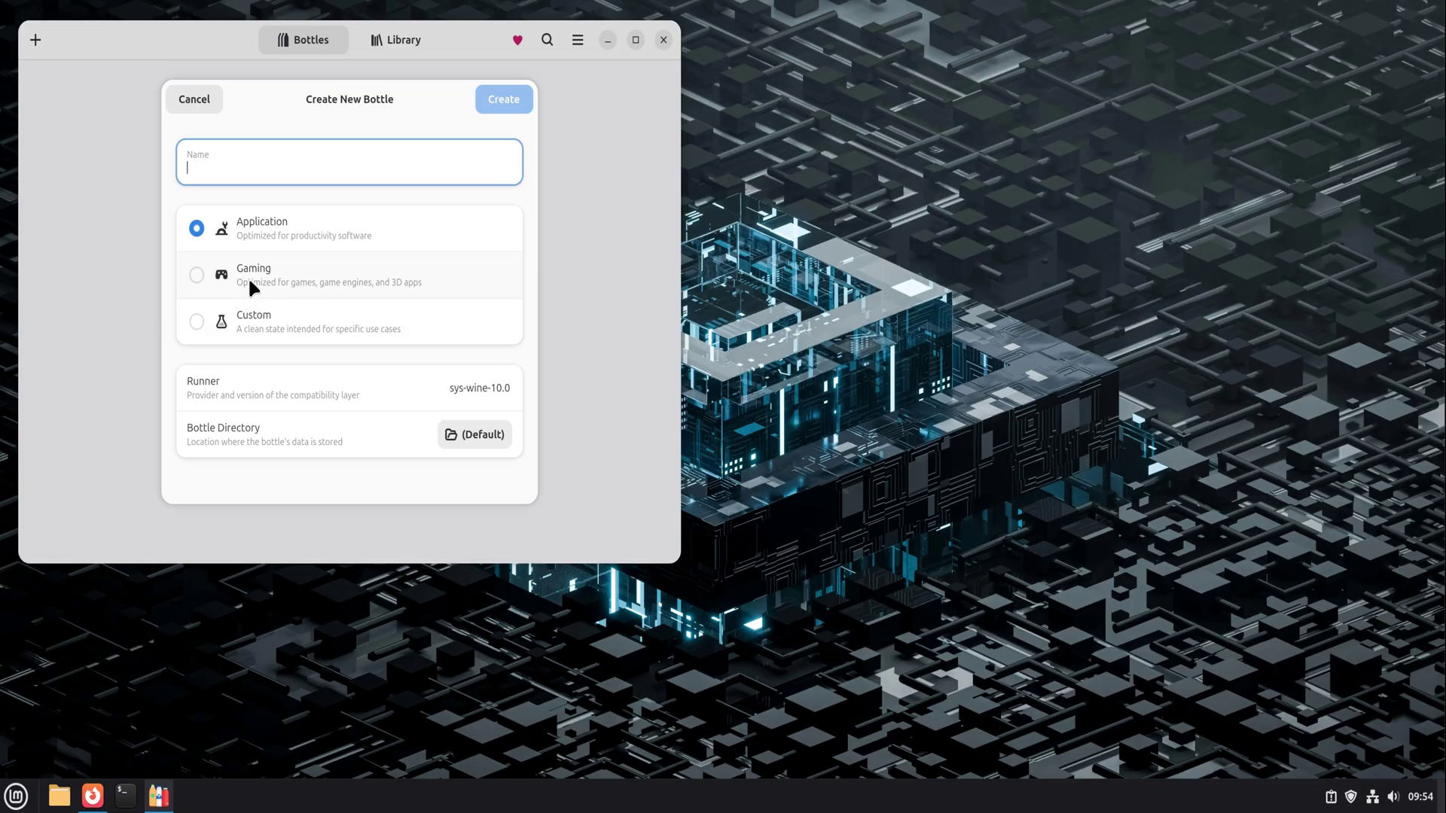
click(275, 168)
text(Notepad)
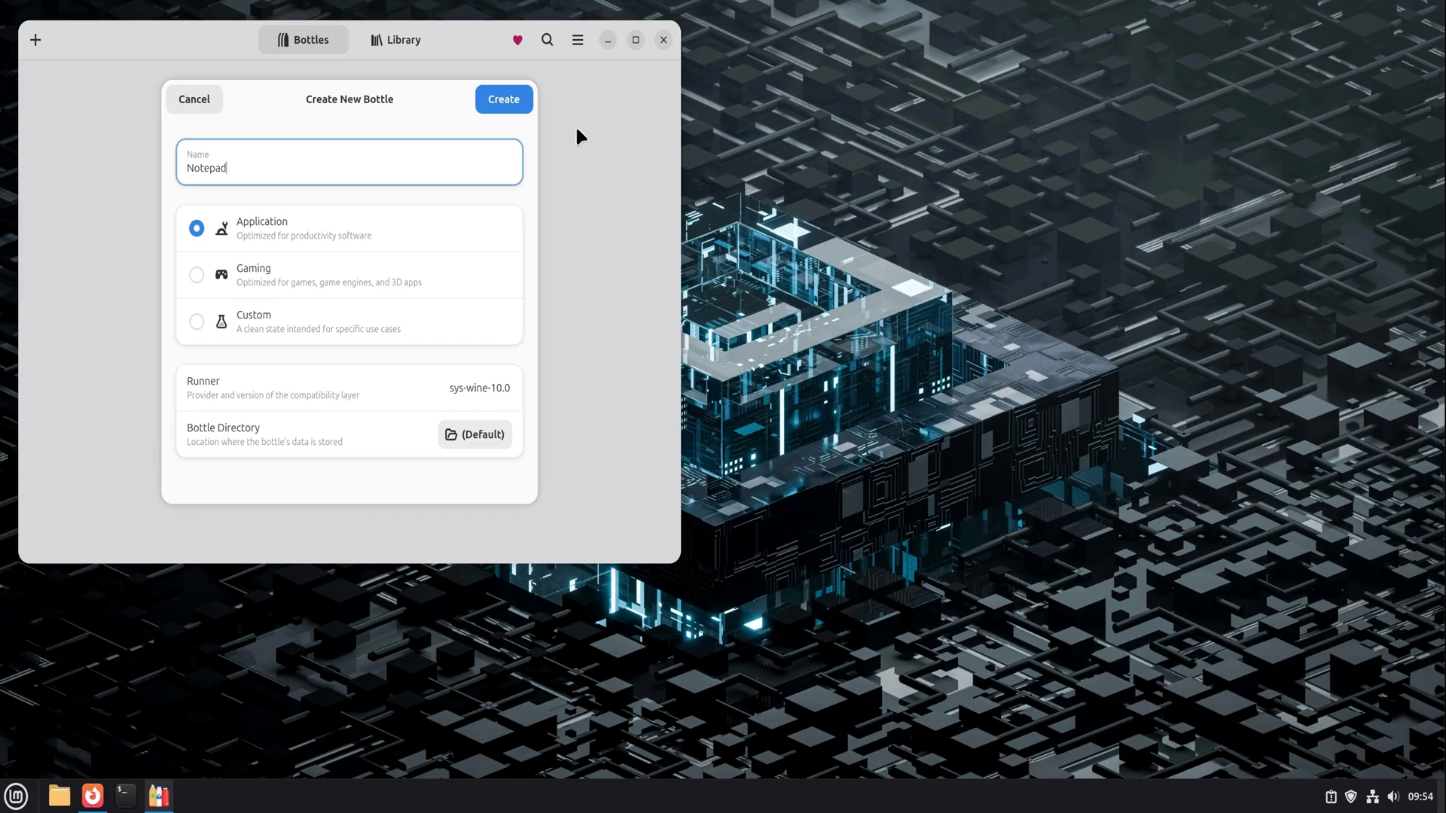
click(504, 105)
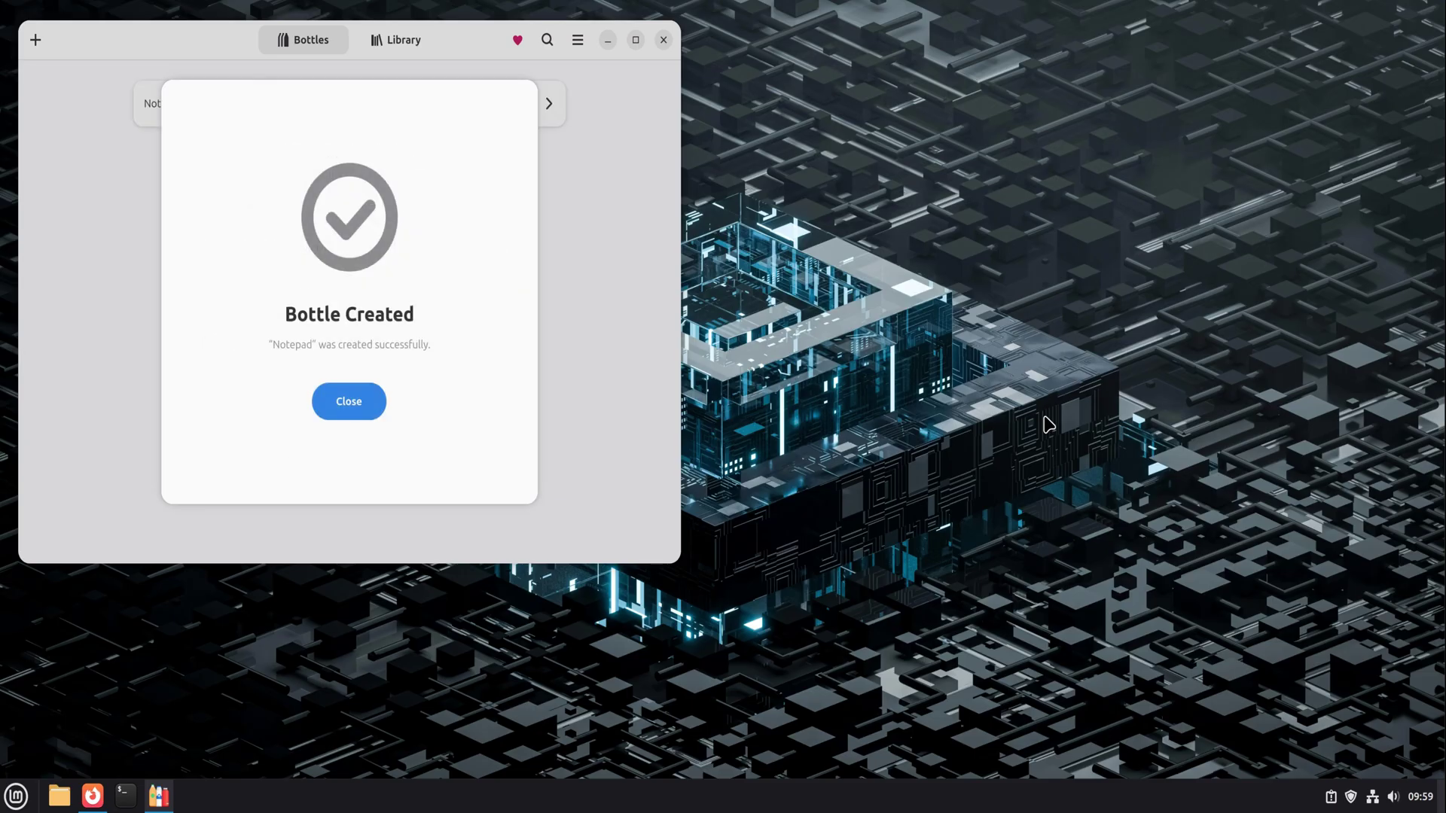
In the Notepad bottle, run npp.8.8.5.Installer.x64.exe from the Downloads folder.
click(349, 402)
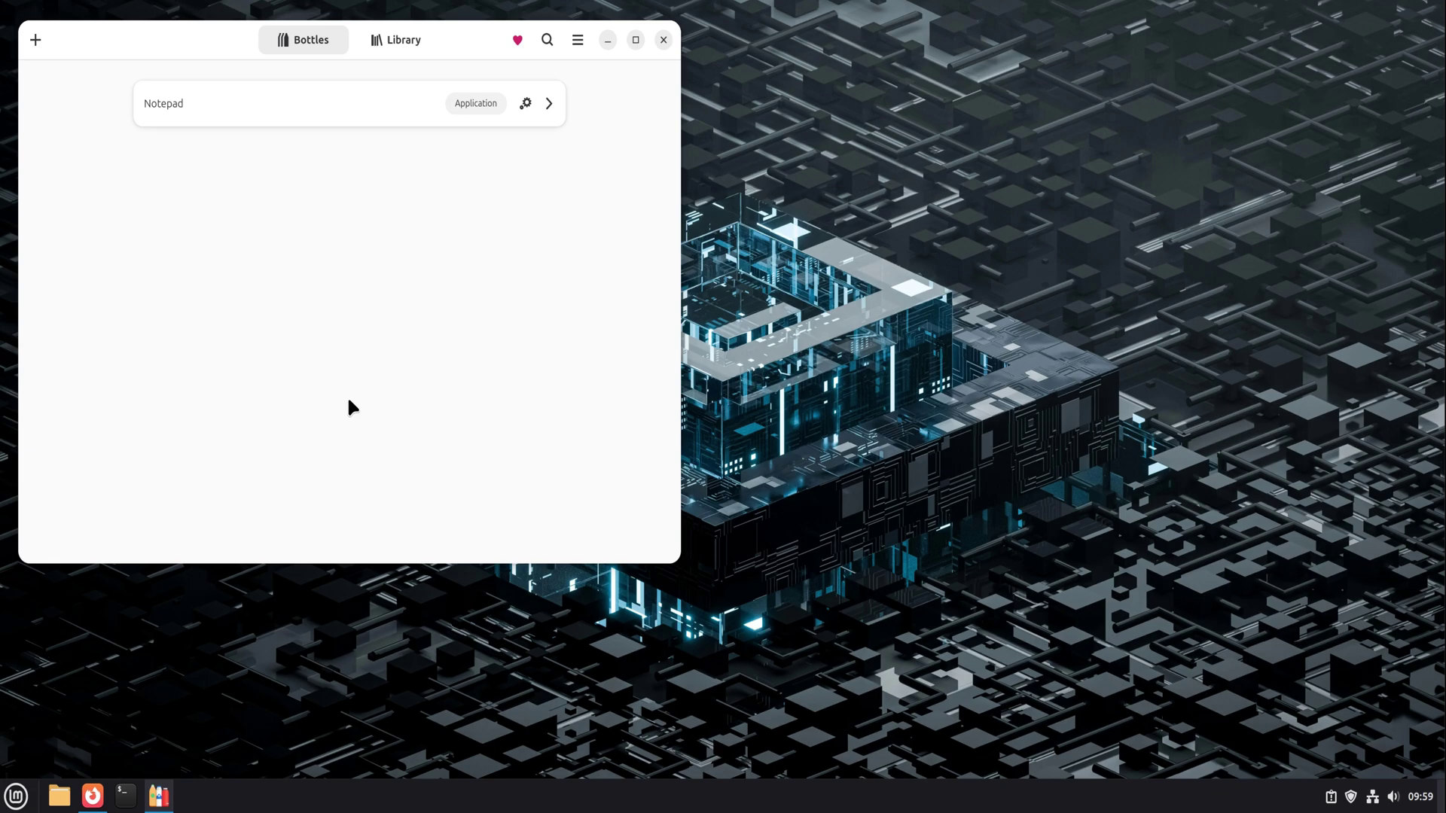
click(473, 103)
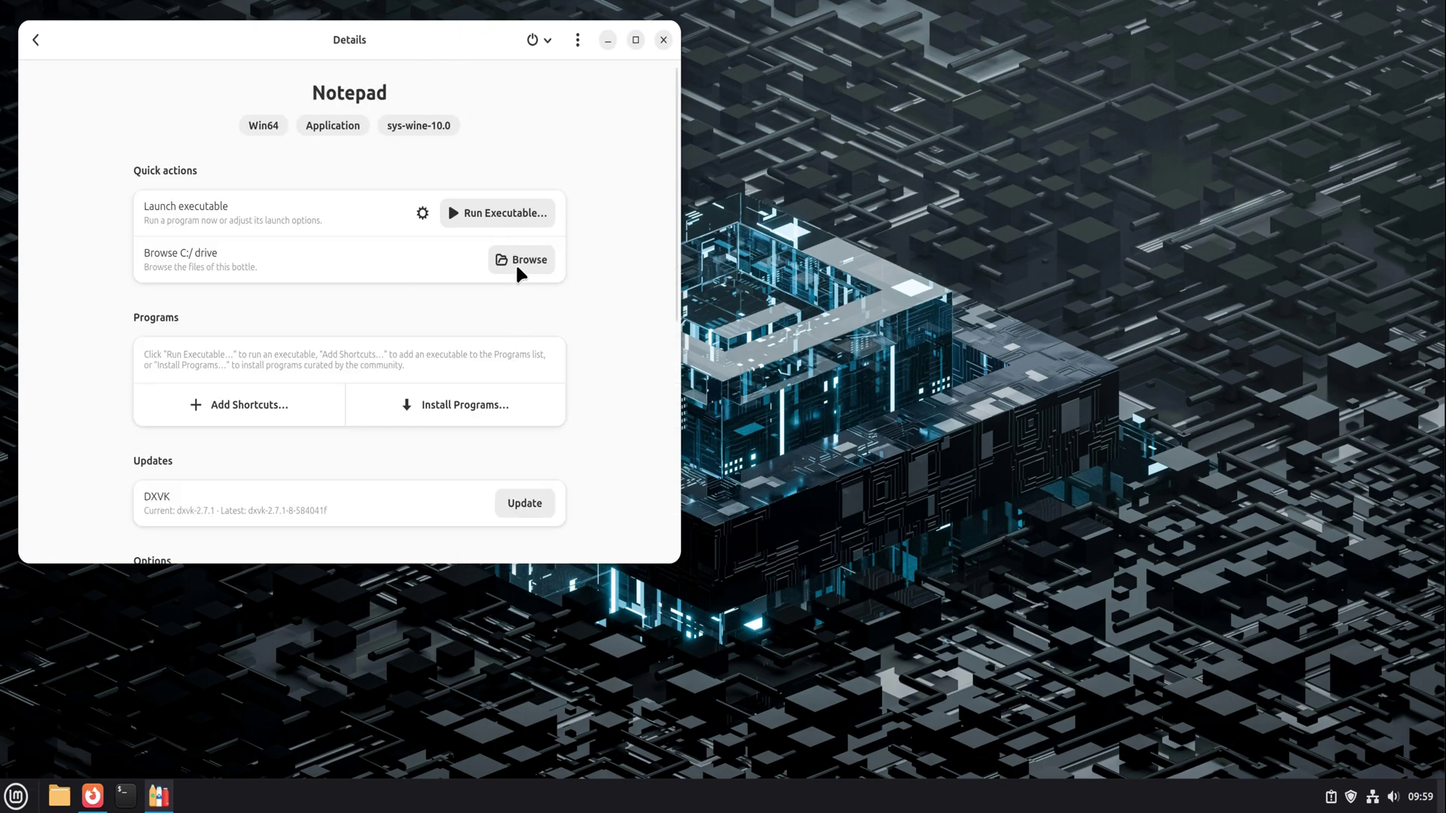
click(500, 211)
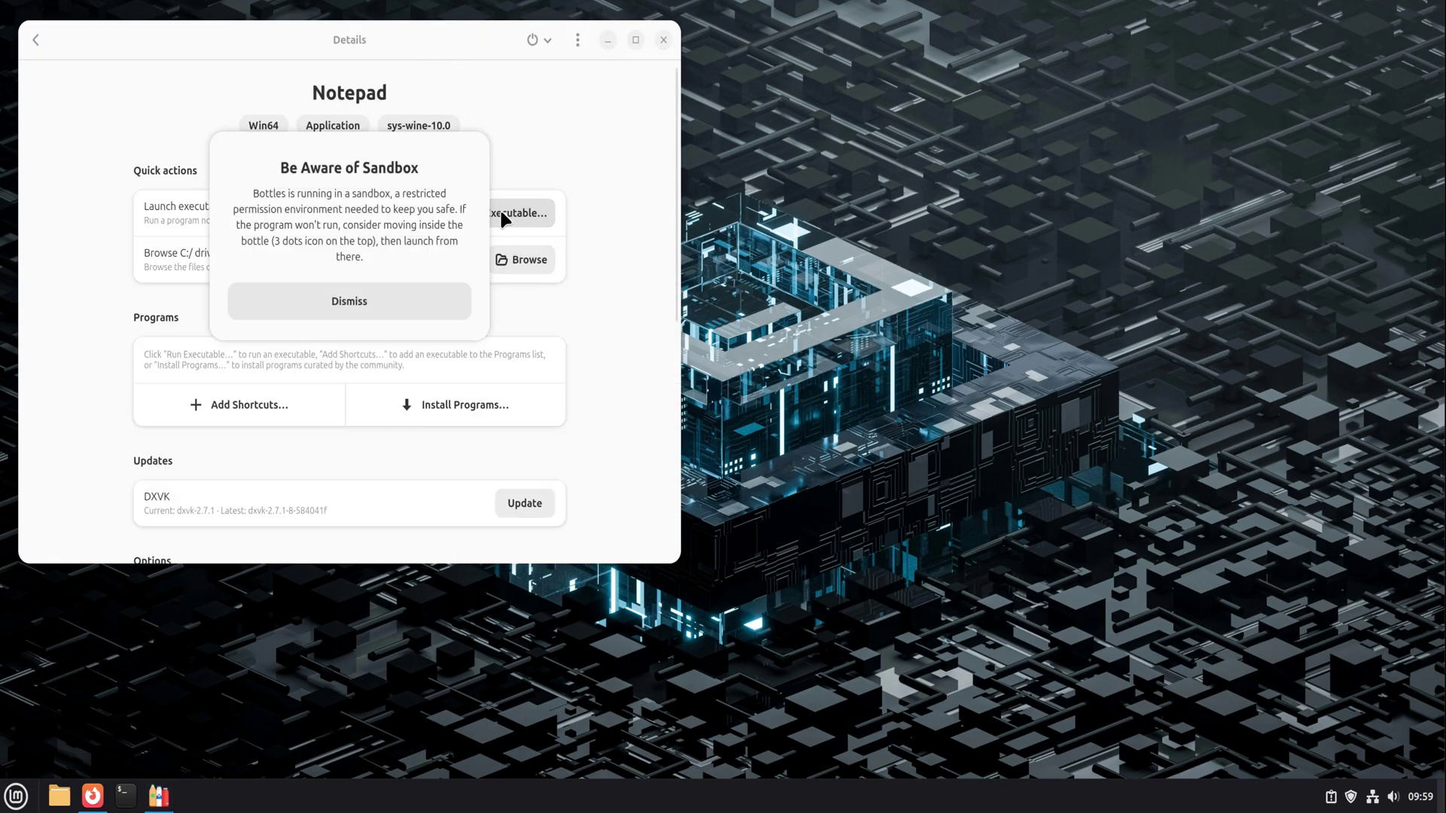
click(351, 301)
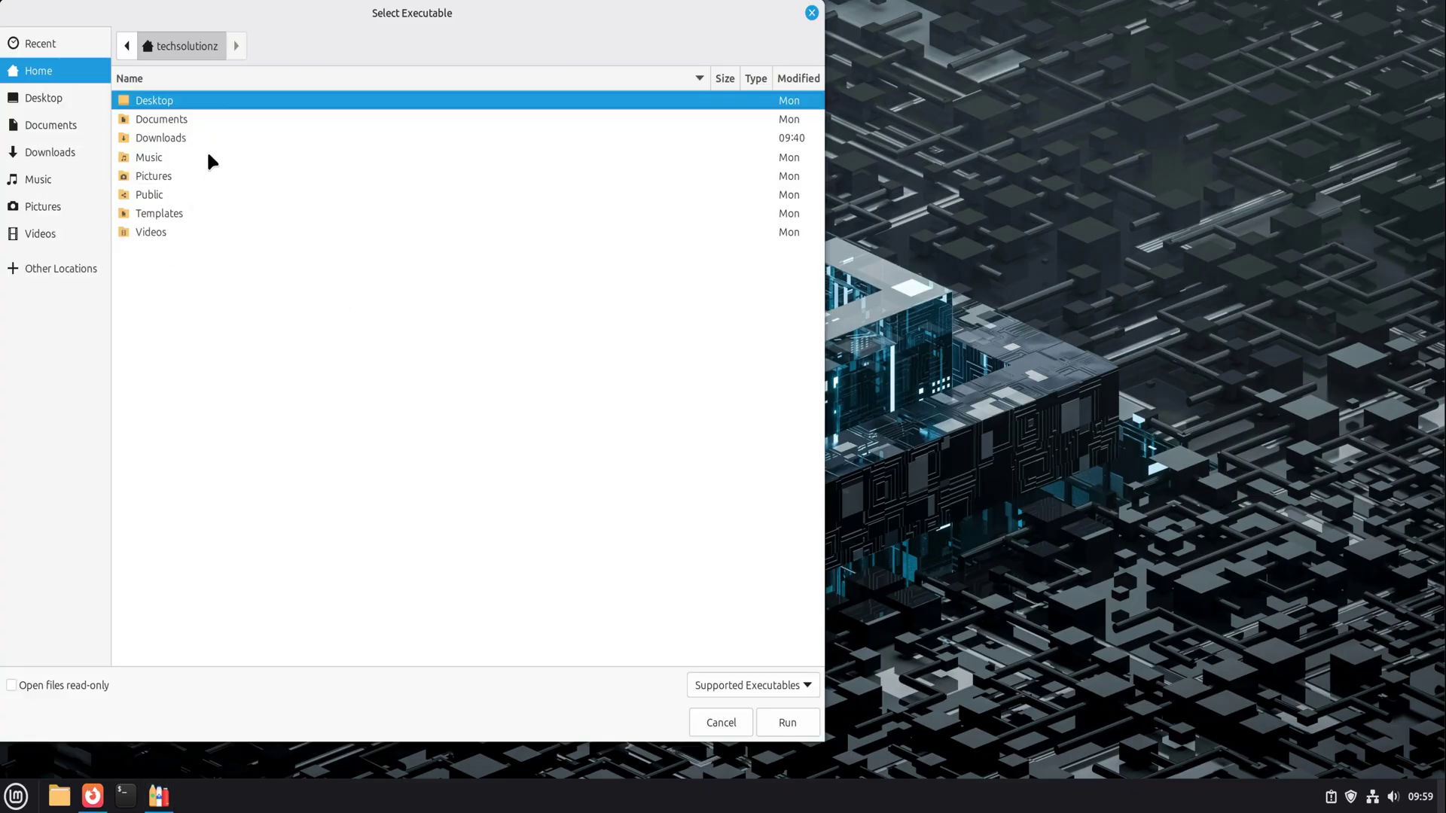
click(199, 139)
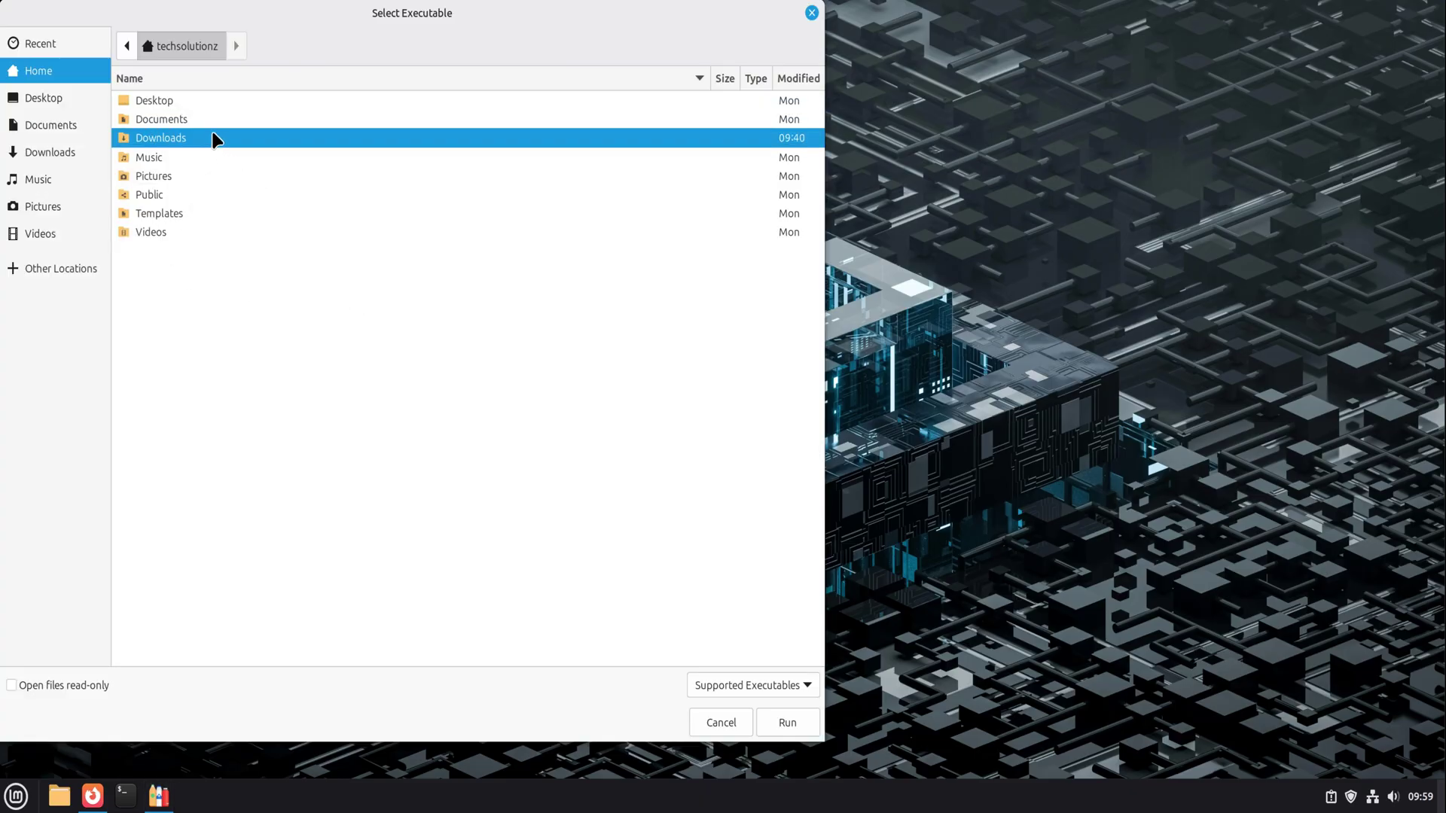
double_click(216, 139)
click(167, 144)
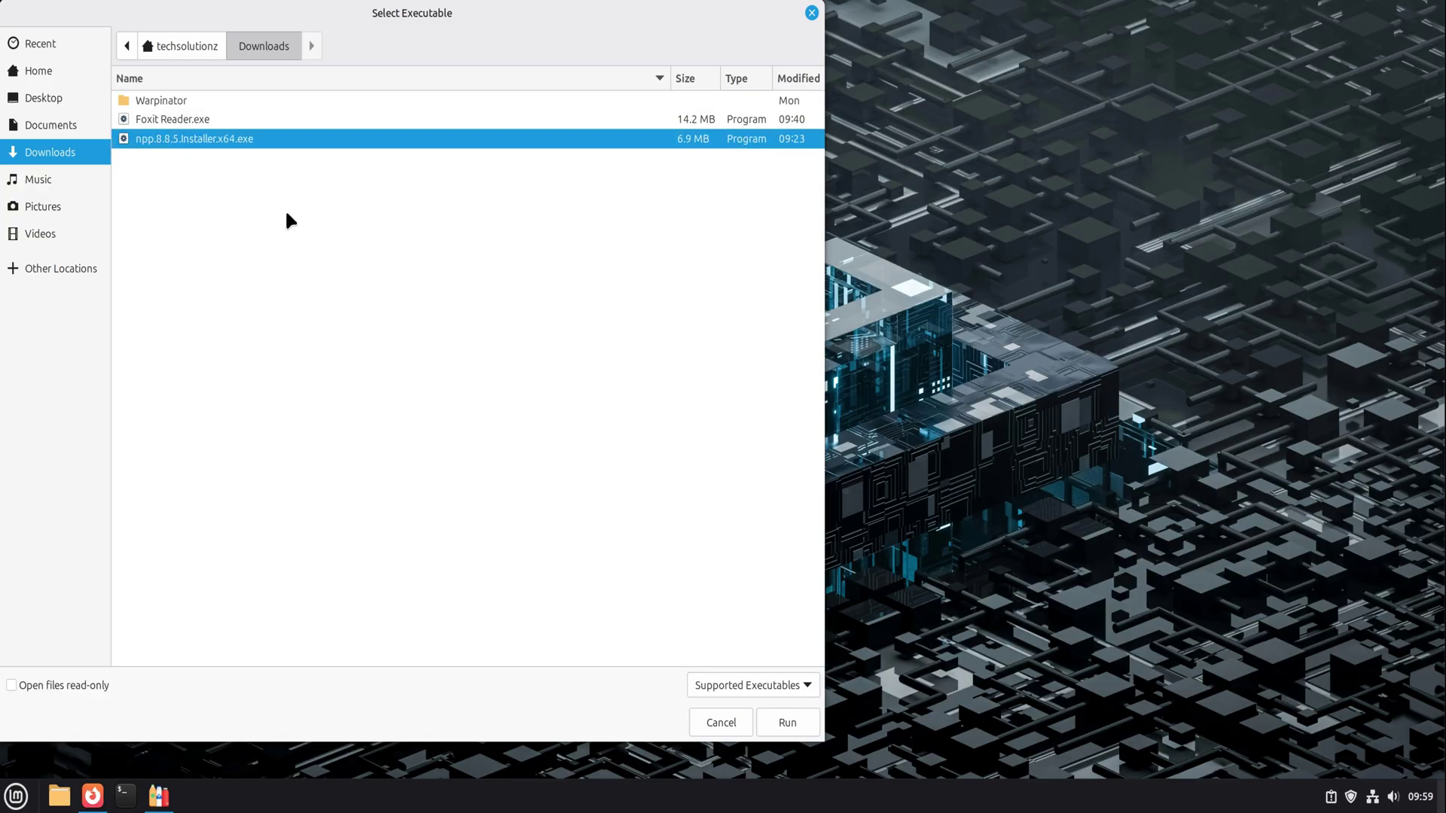
click(801, 733)
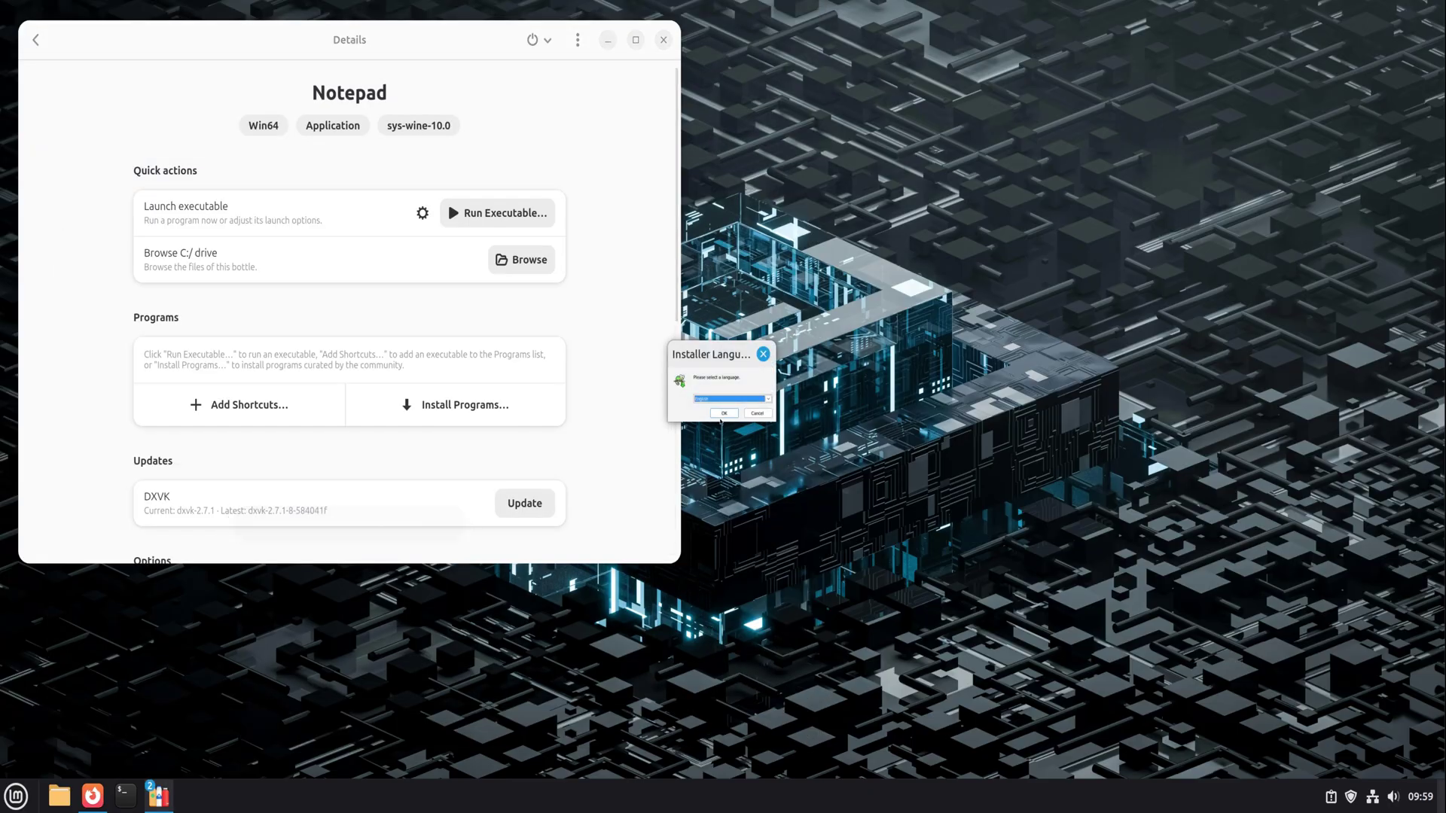
Complete Notepad++ setup with default language and location, adding a desktop shortcut, then launch it.
click(724, 413)
click(763, 461)
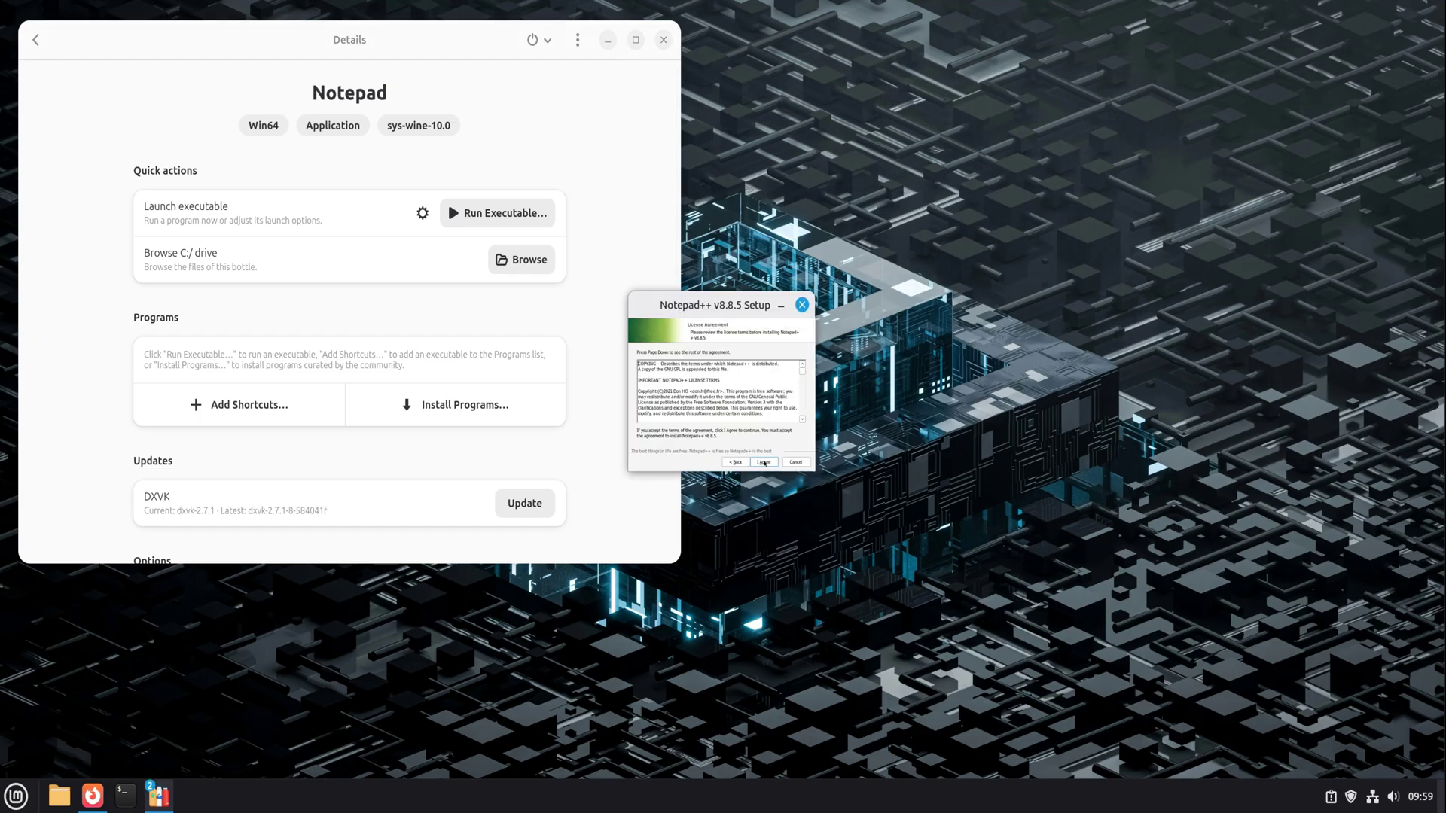
click(764, 462)
click(763, 461)
click(764, 462)
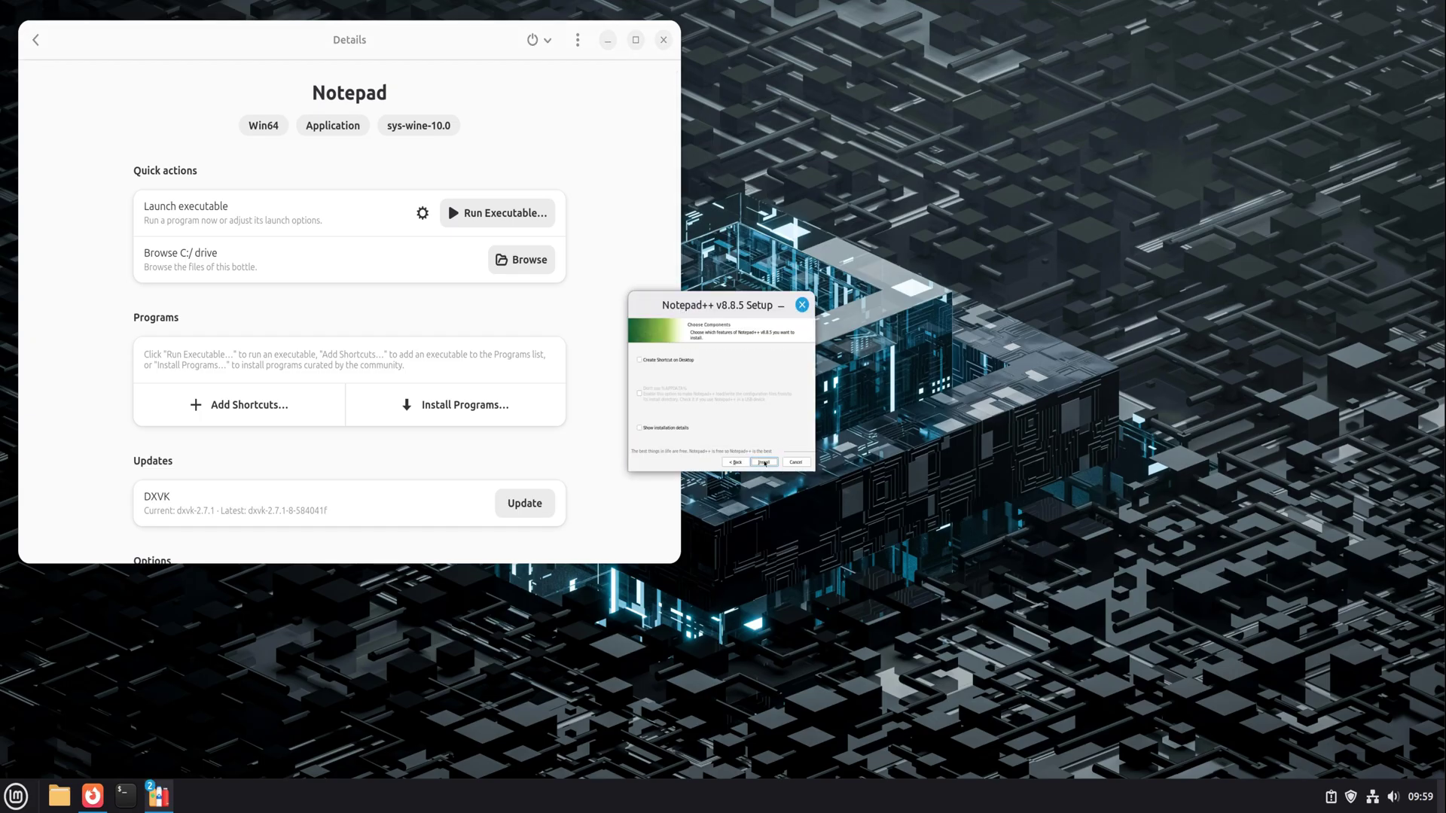
click(669, 360)
click(763, 462)
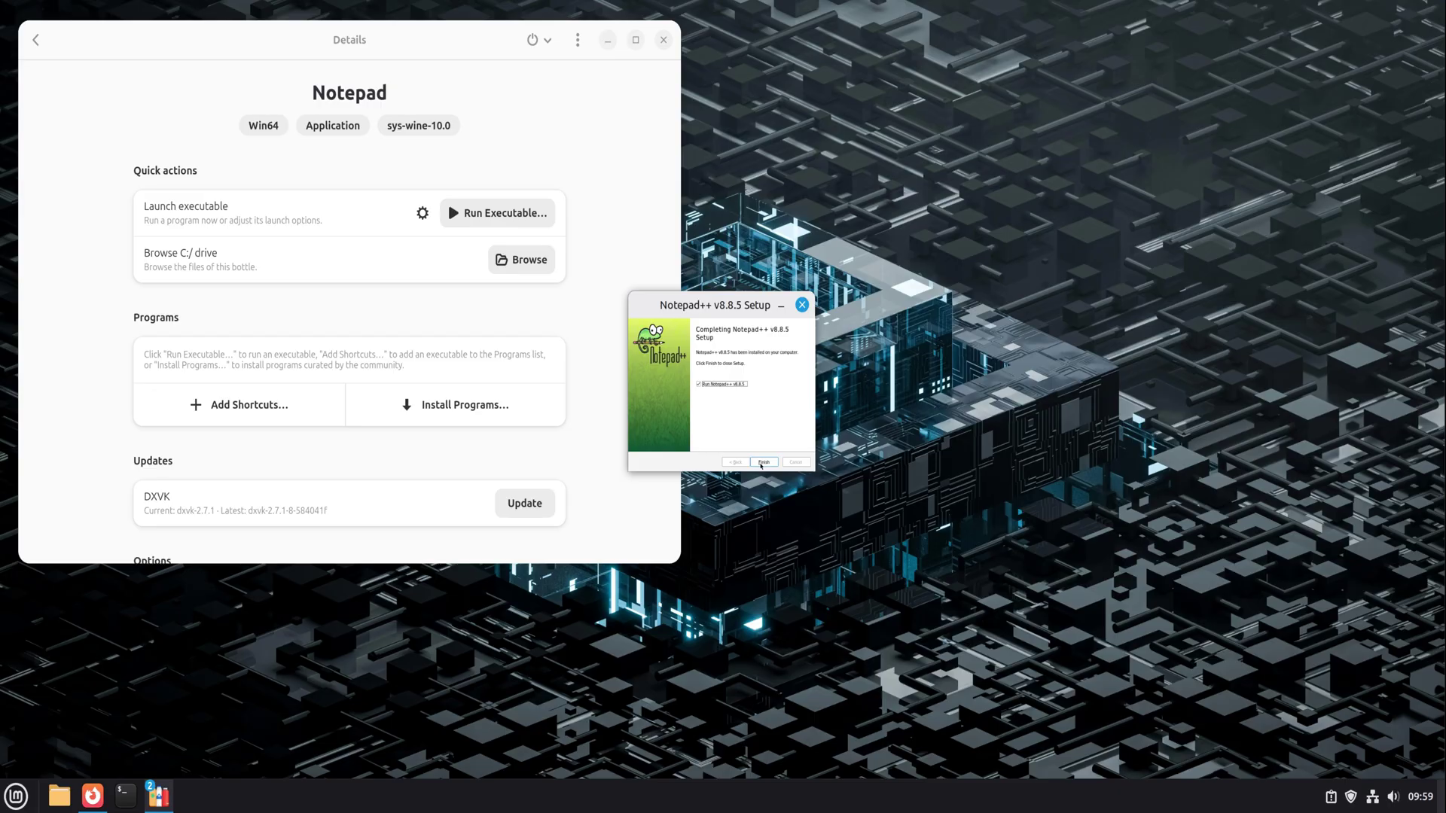
click(761, 463)
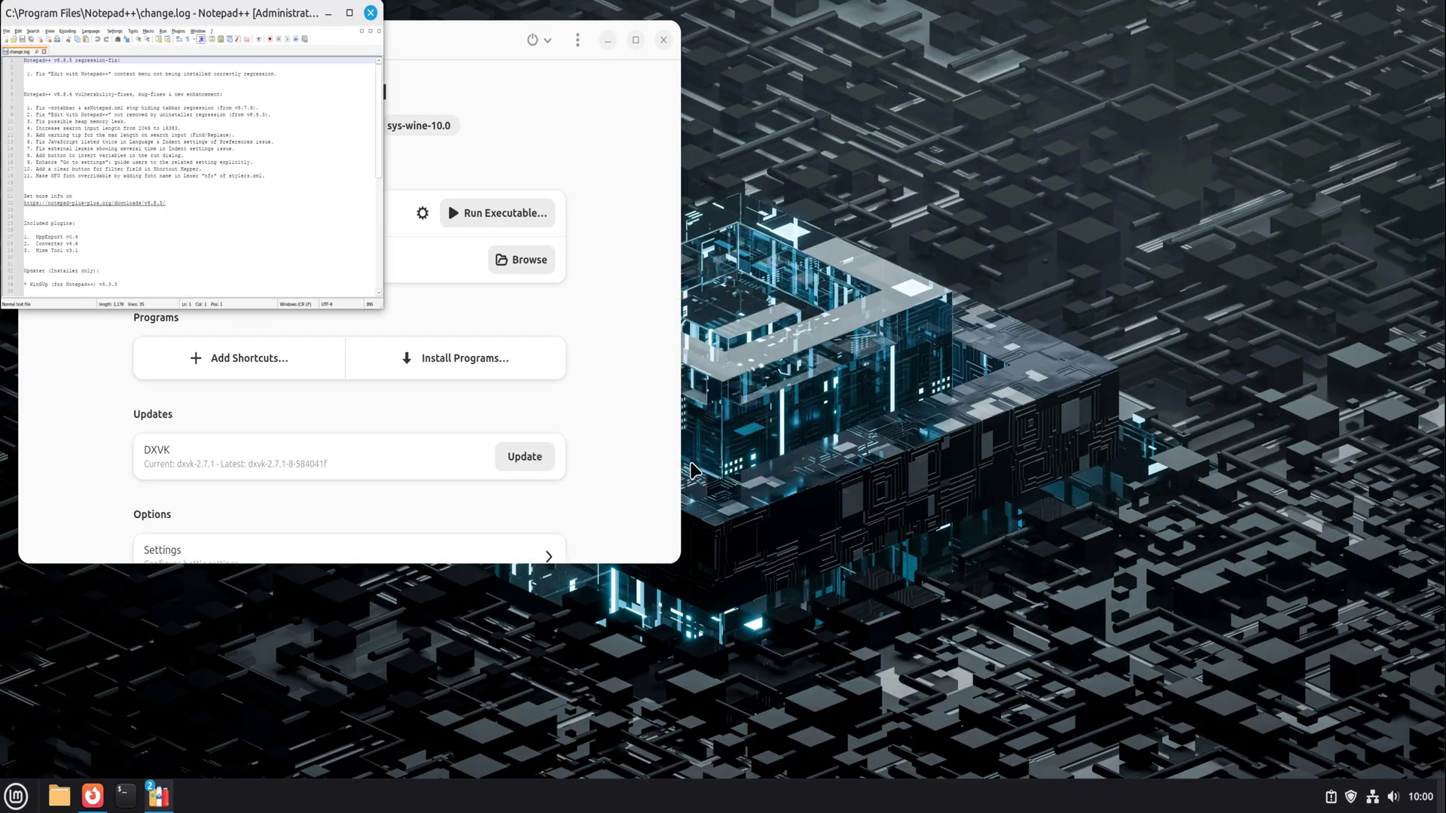
Move Notepad++ beside the bottle details, decline the update, and enlarge its window.
drag(234, 23, 916, 41)
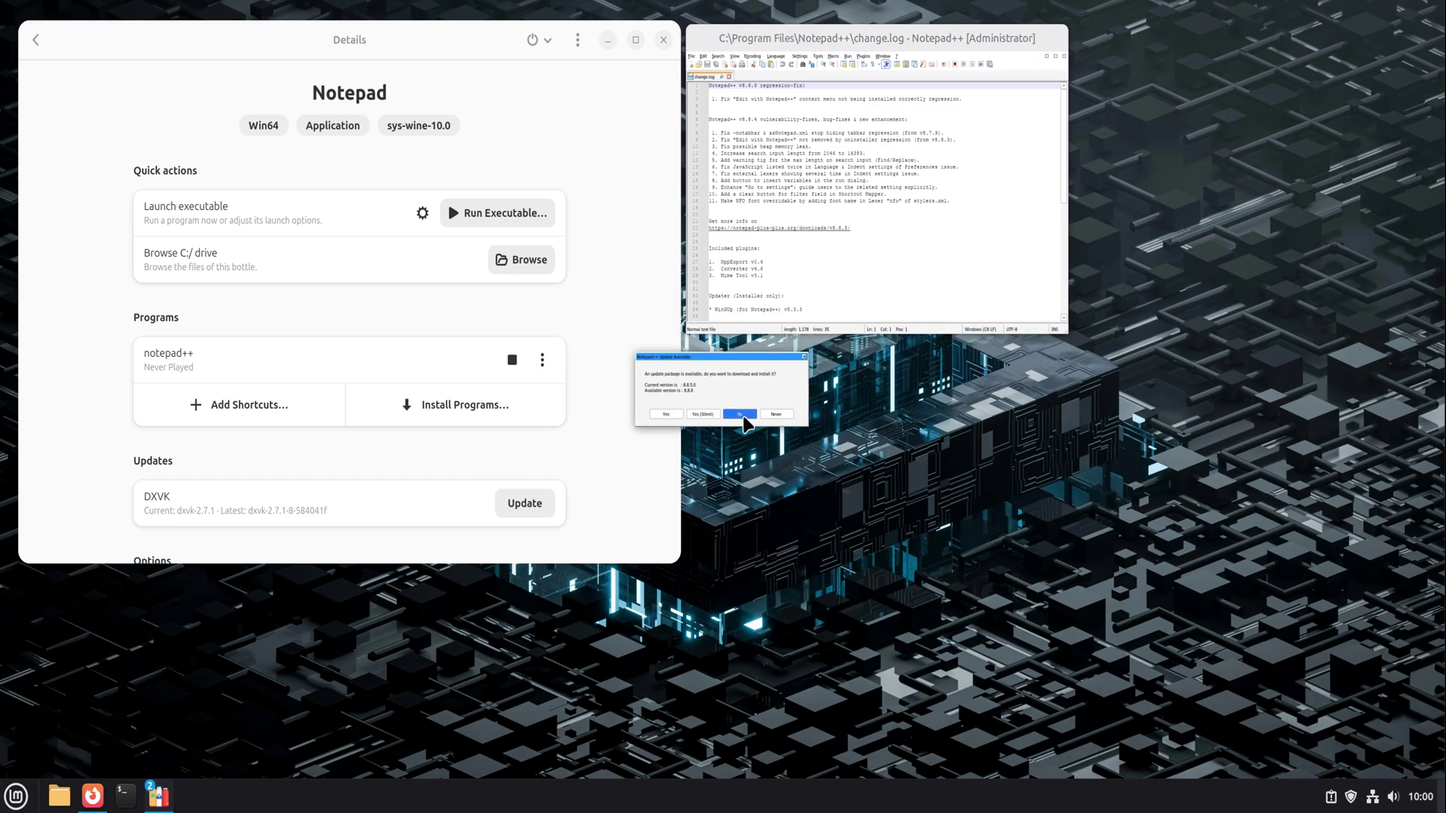
click(745, 414)
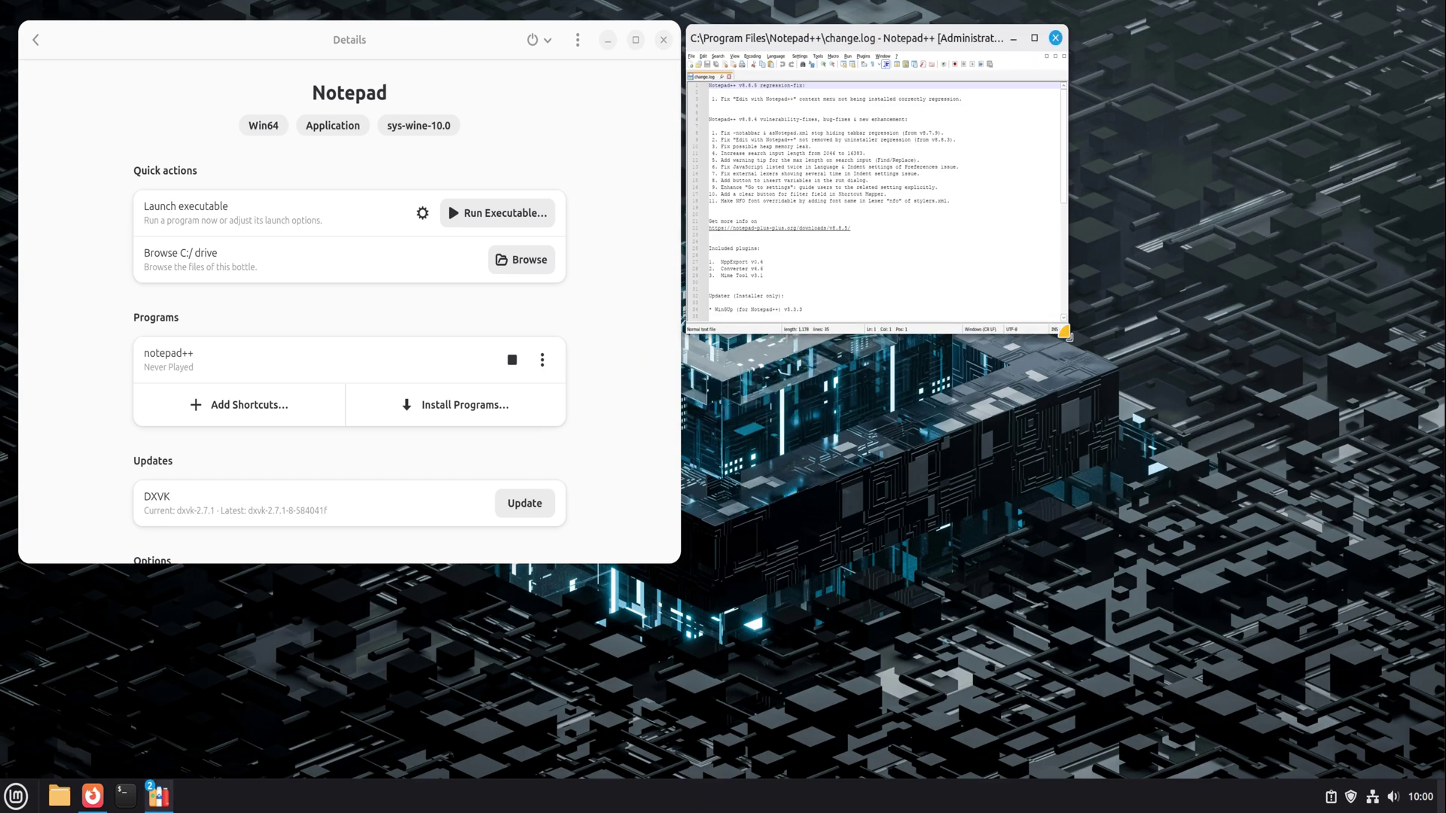
drag(1066, 333, 1261, 559)
click(1079, 381)
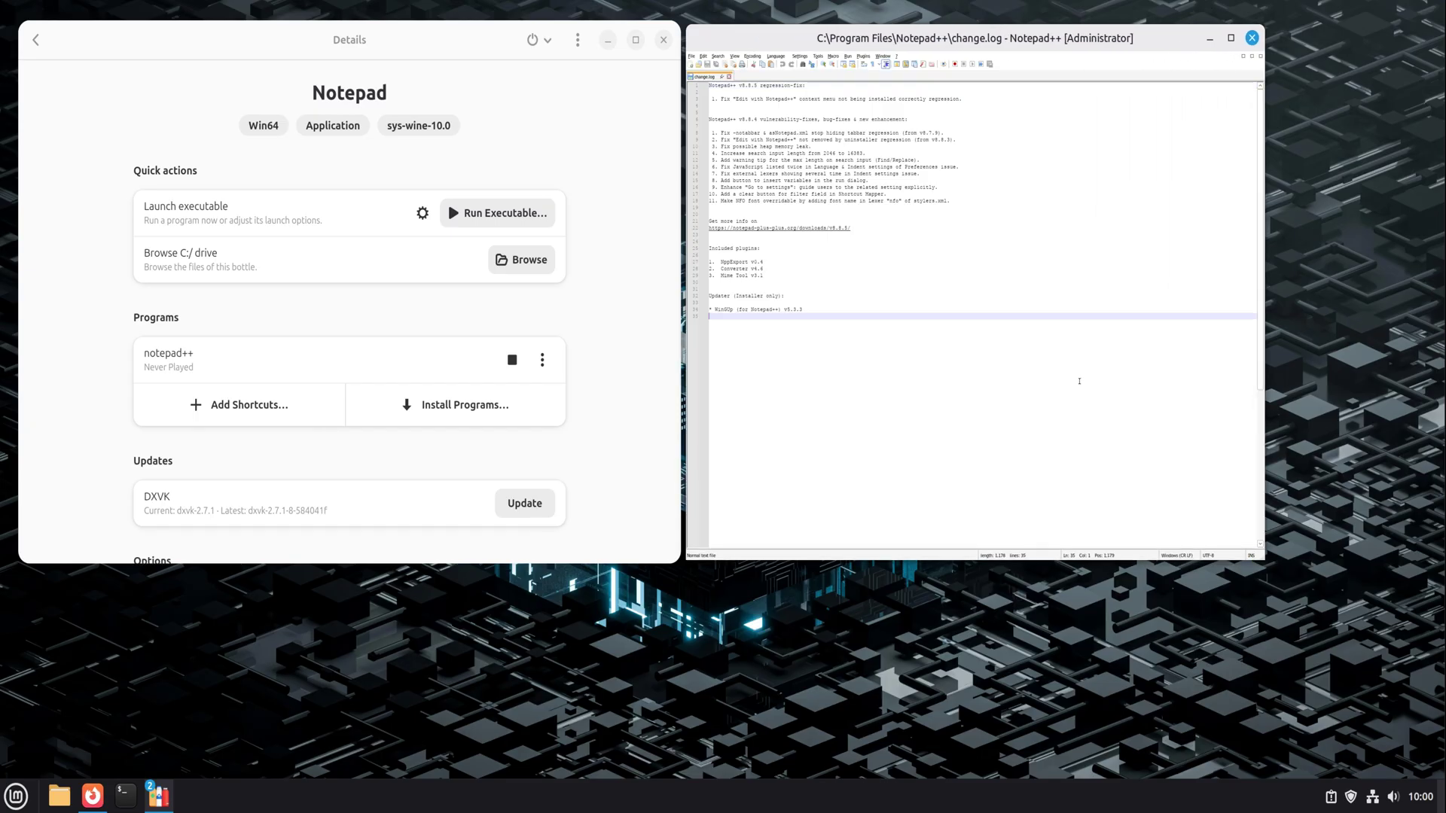
Browse the Notepad++ menus and view the About Notepad++ information.
click(692, 57)
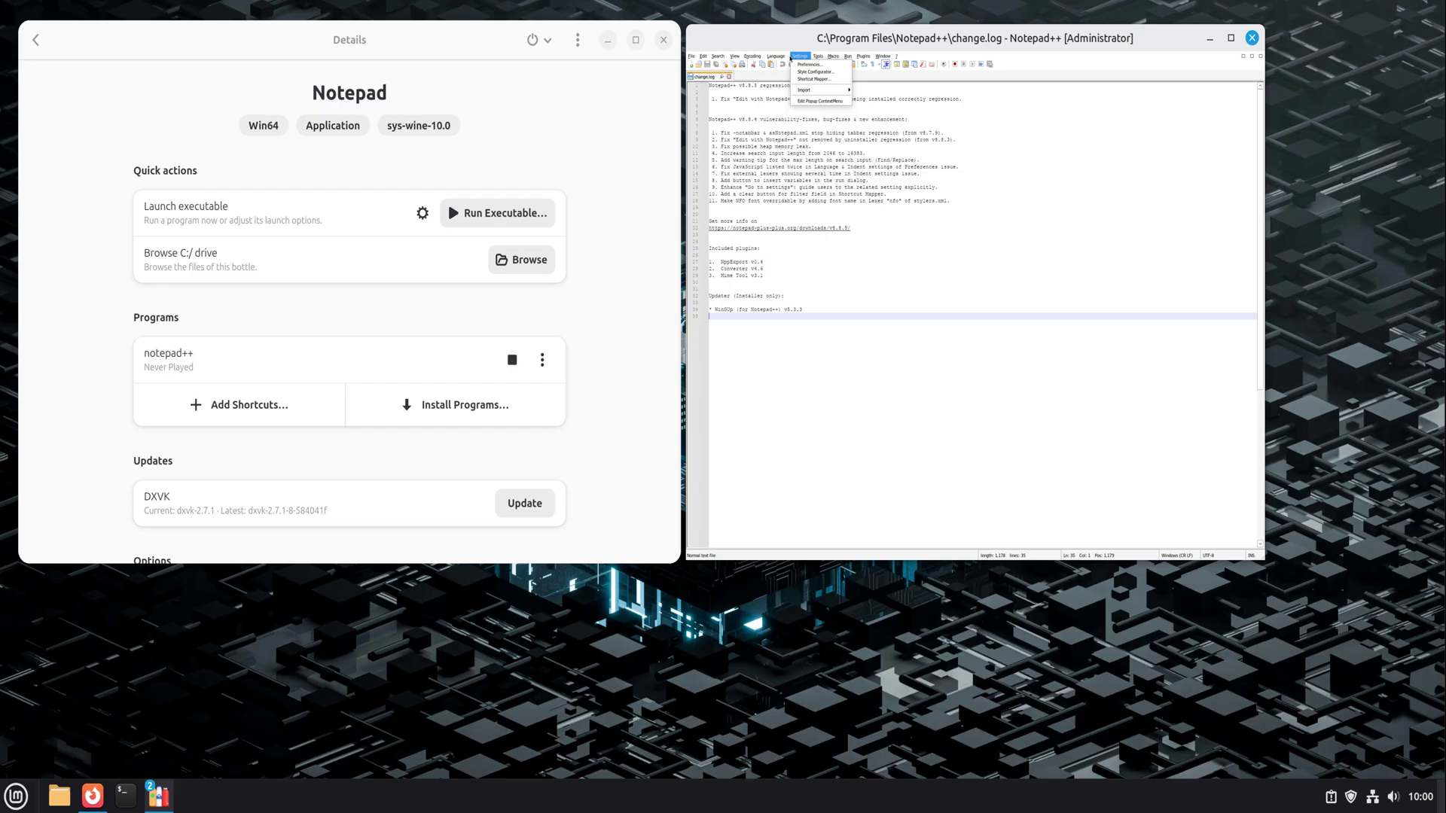
mouse_move(689, 59)
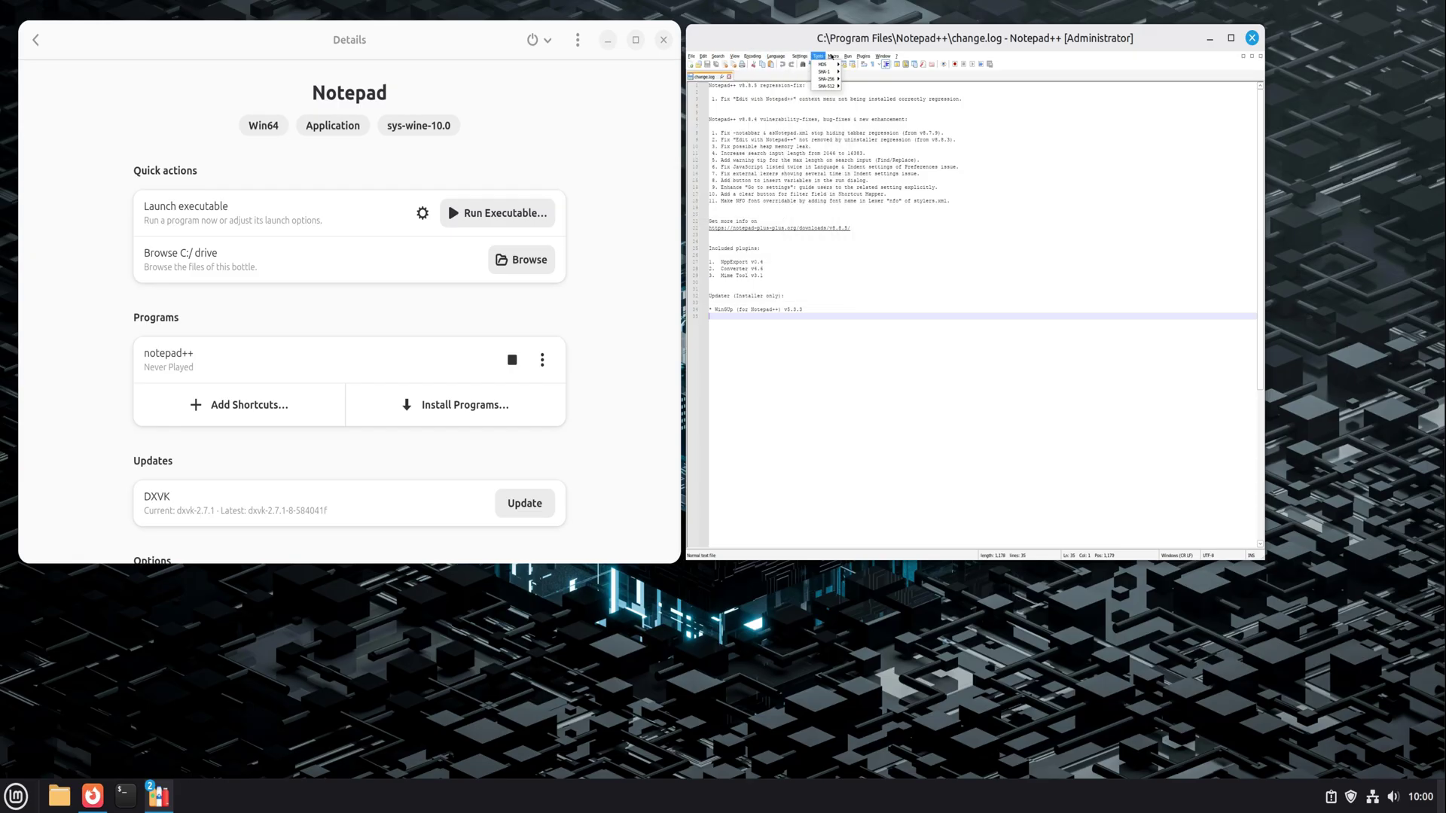
mouse_move(896, 56)
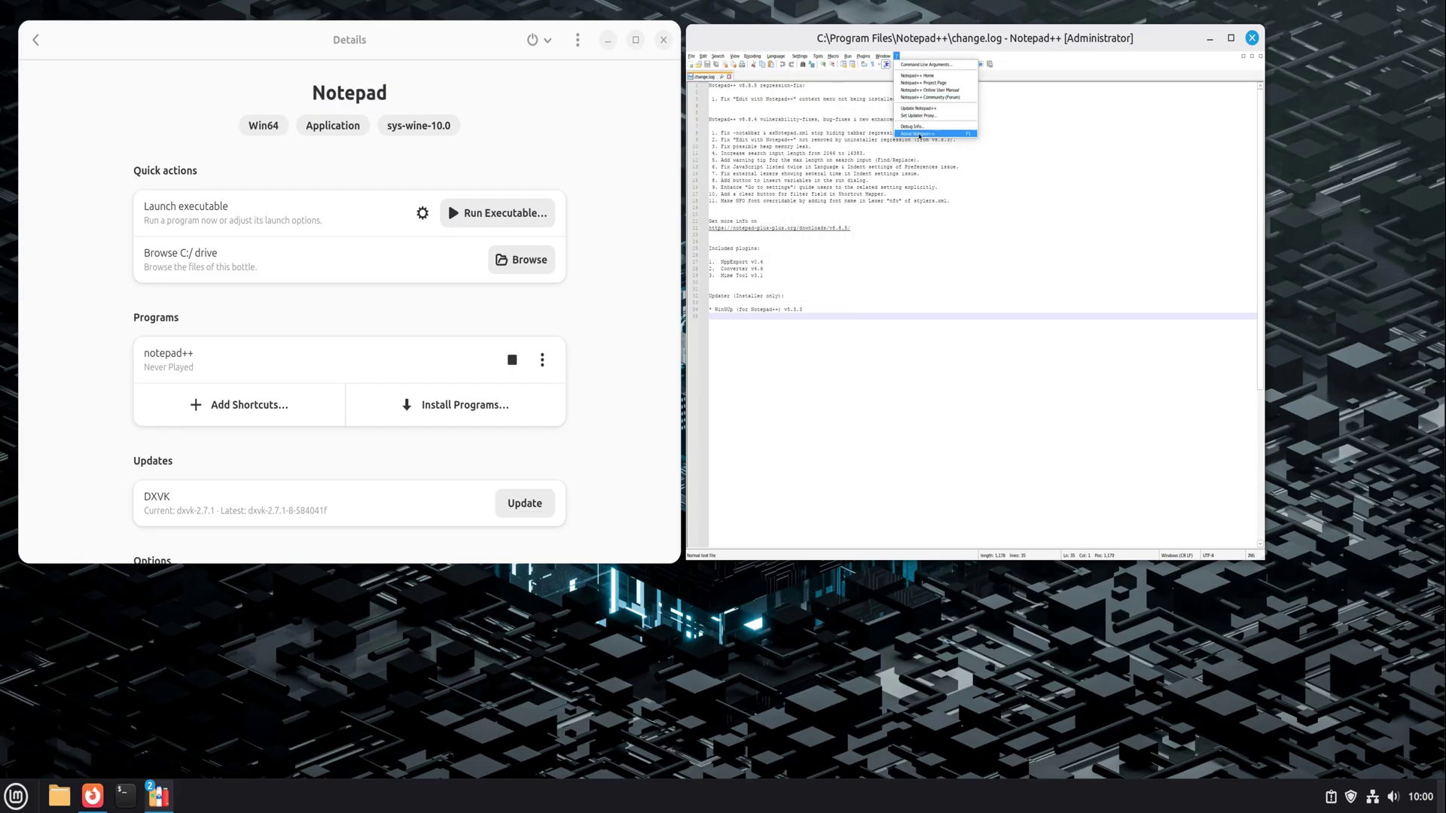
click(918, 134)
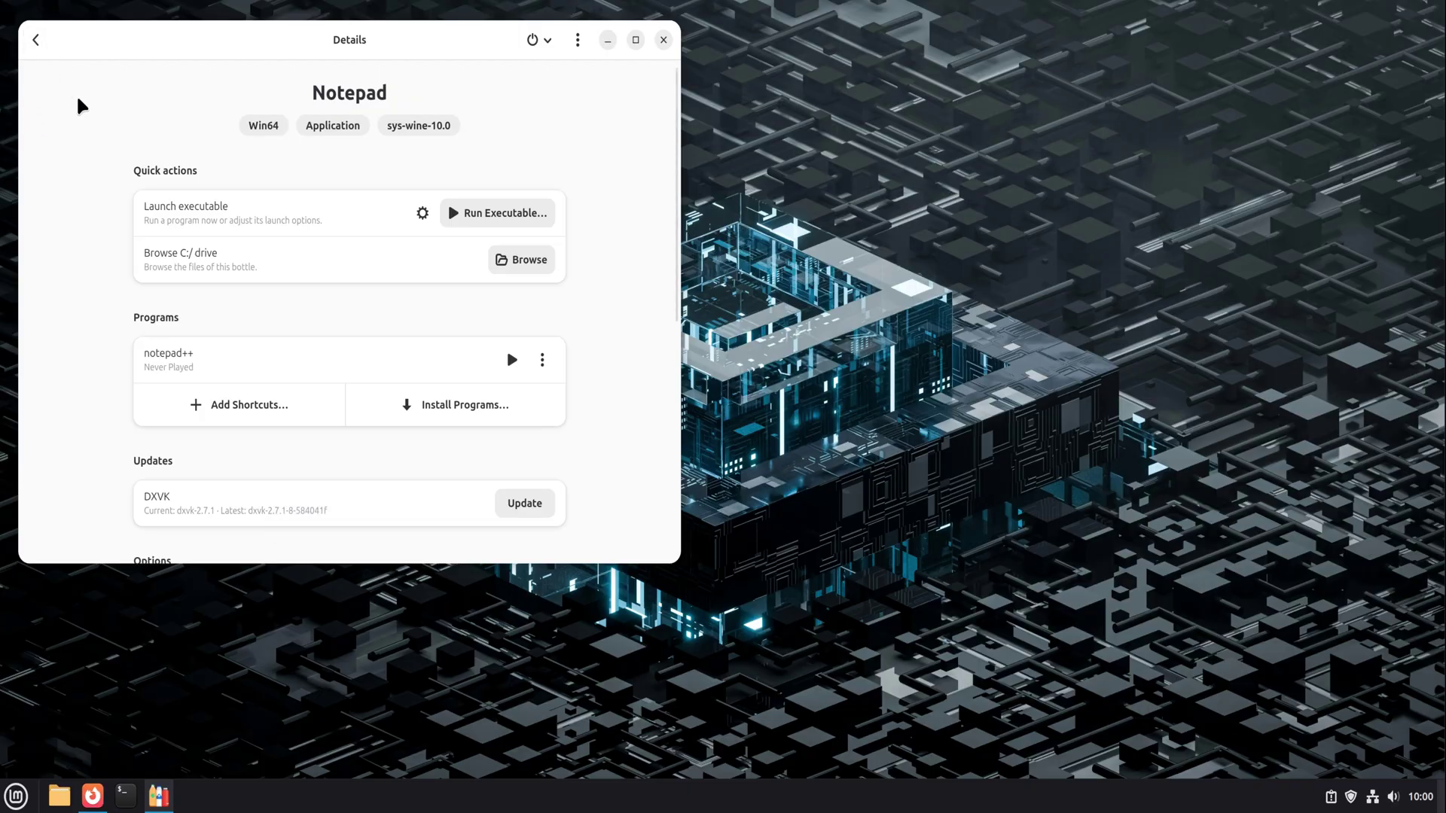
Open the Notepad bottle again and run Foxit Reader.exe from Downloads.
click(36, 40)
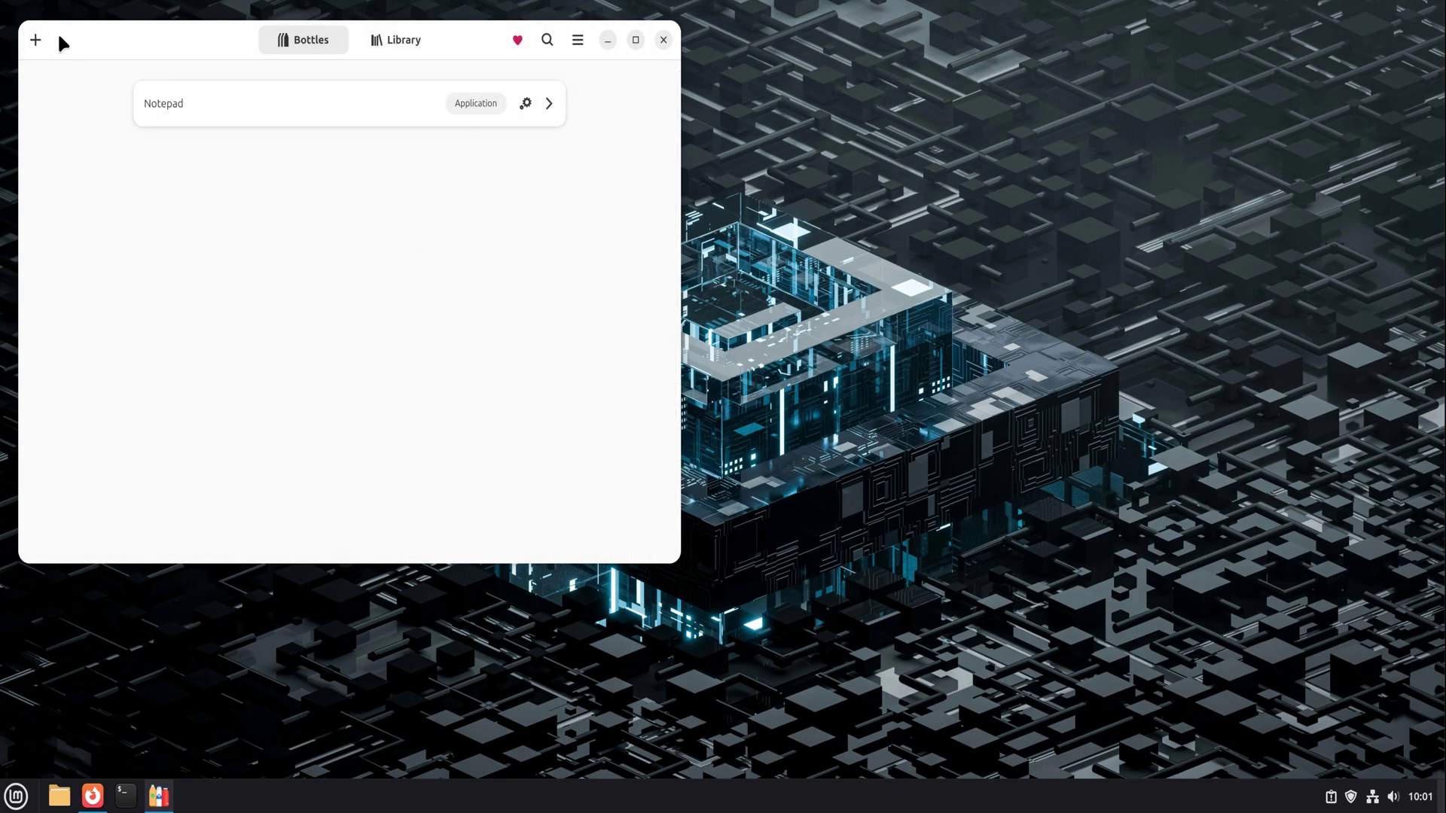
click(549, 103)
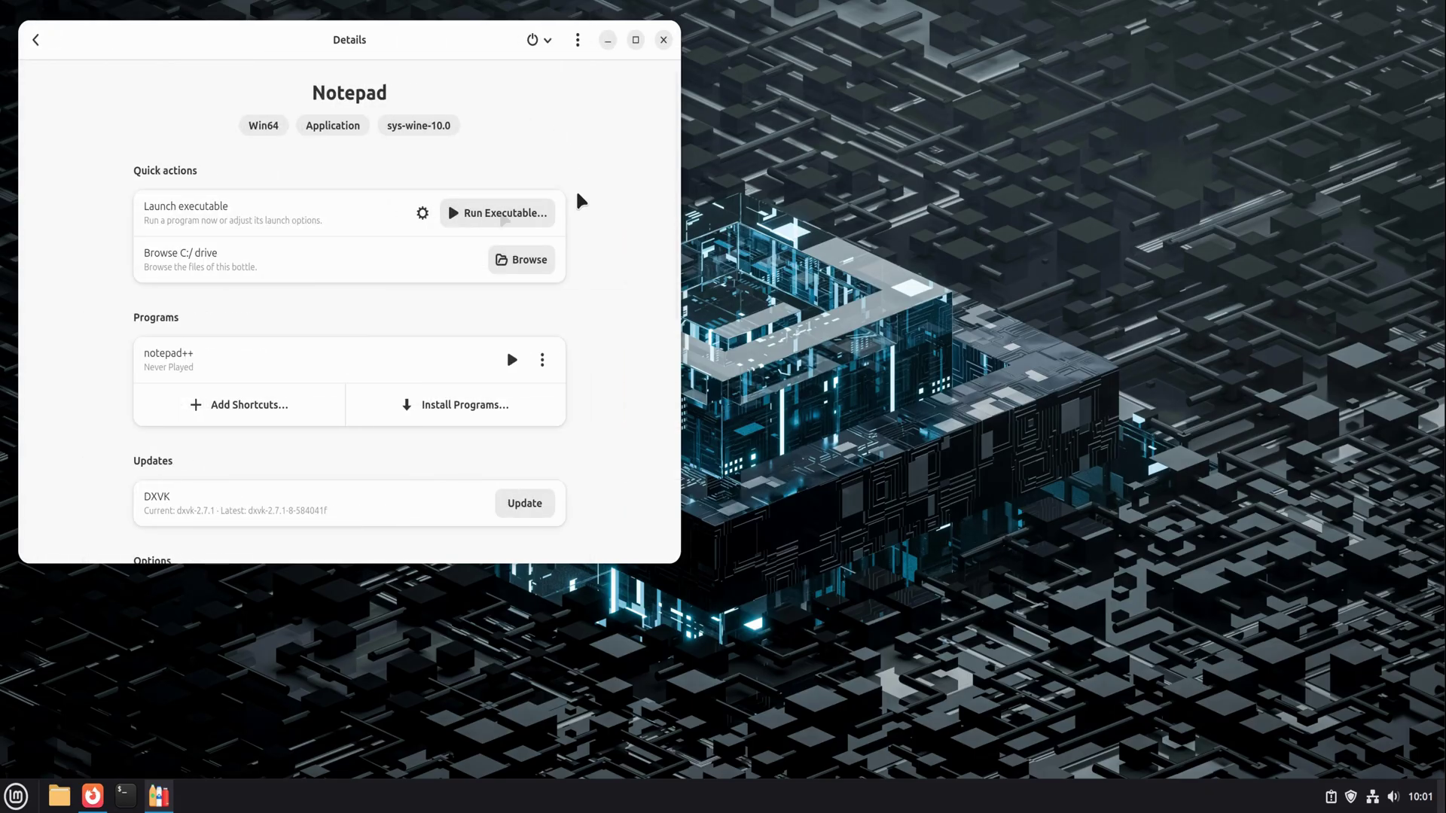
click(501, 218)
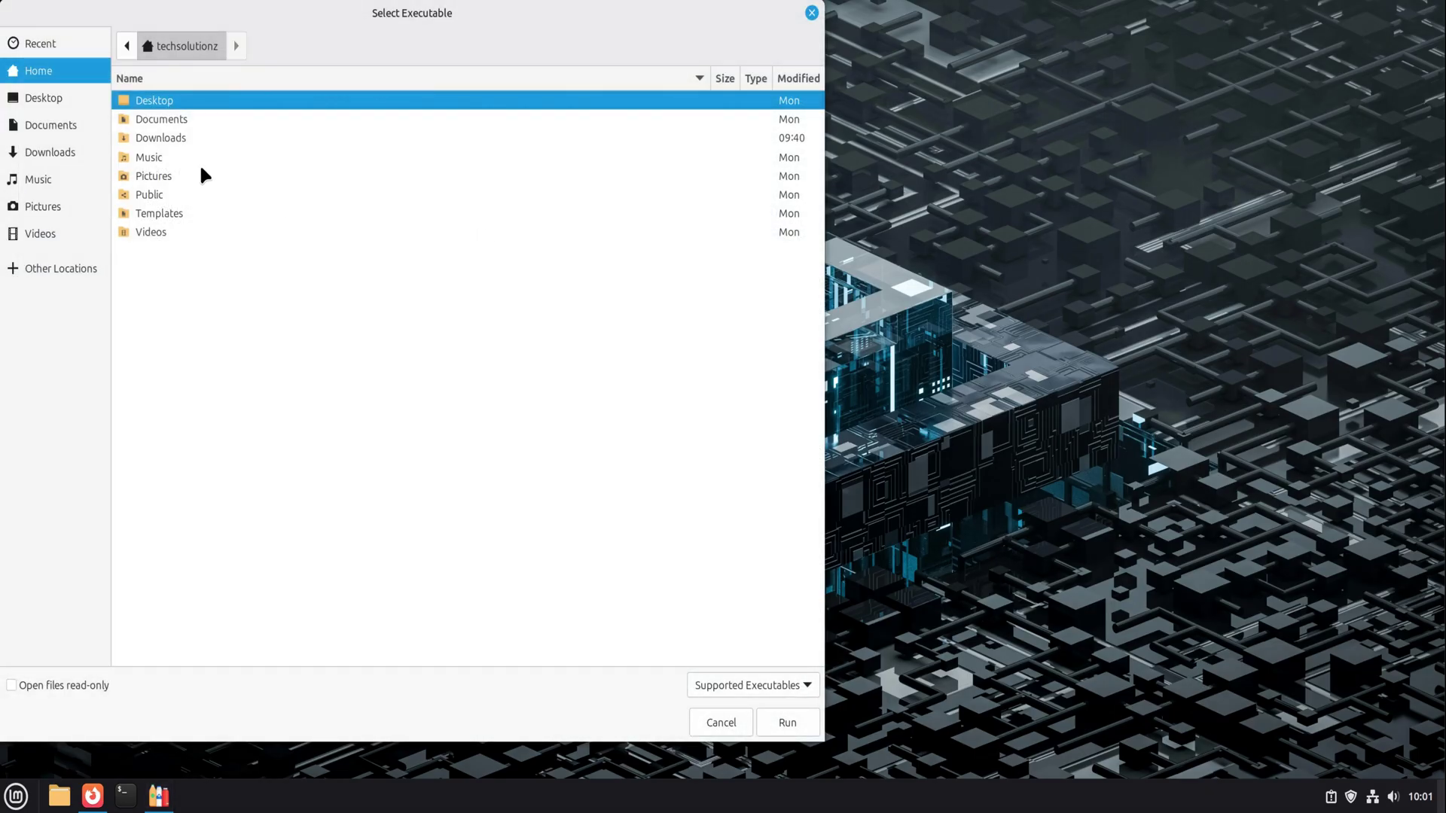
double_click(186, 139)
key(Down)
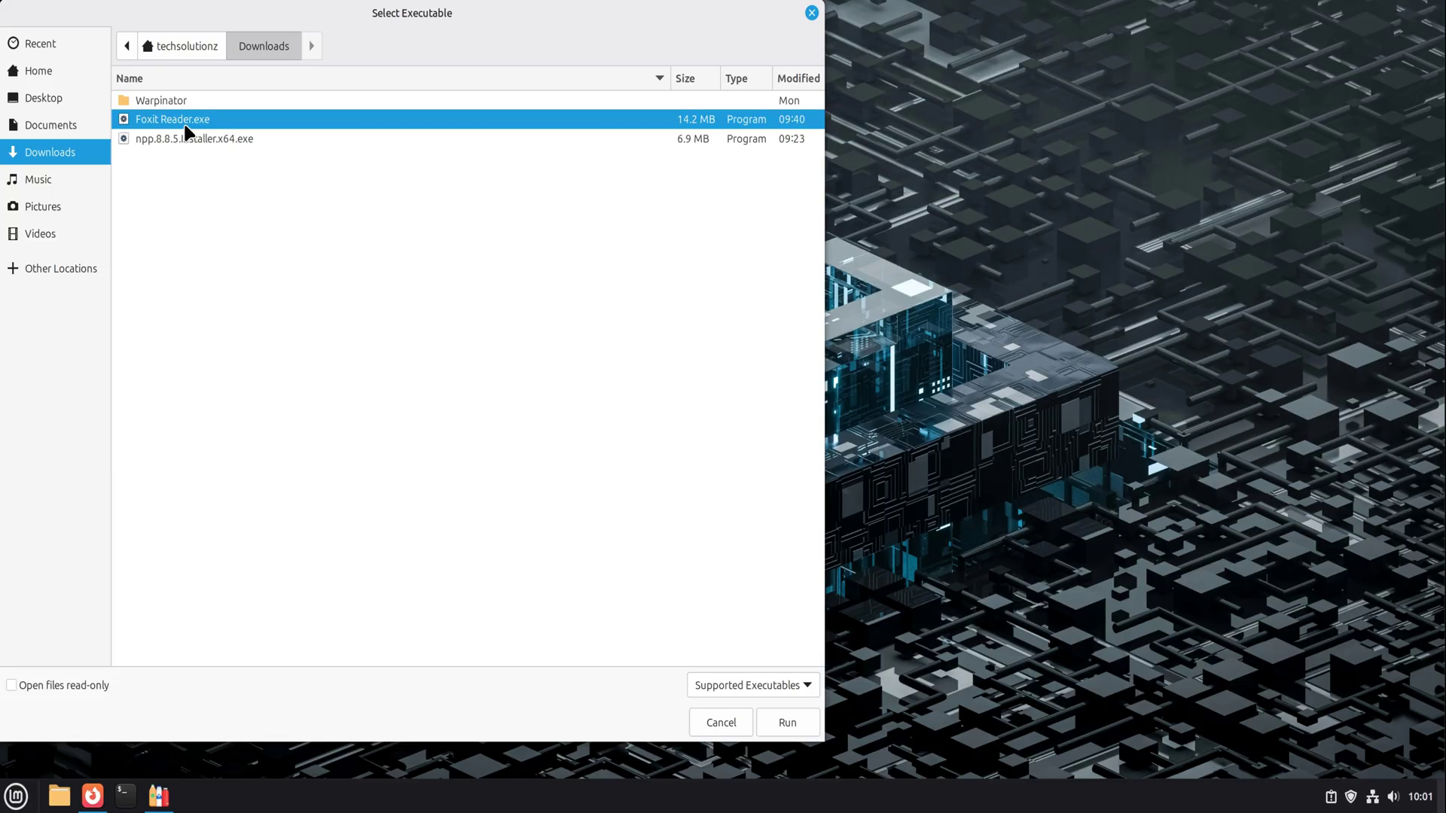
click(787, 723)
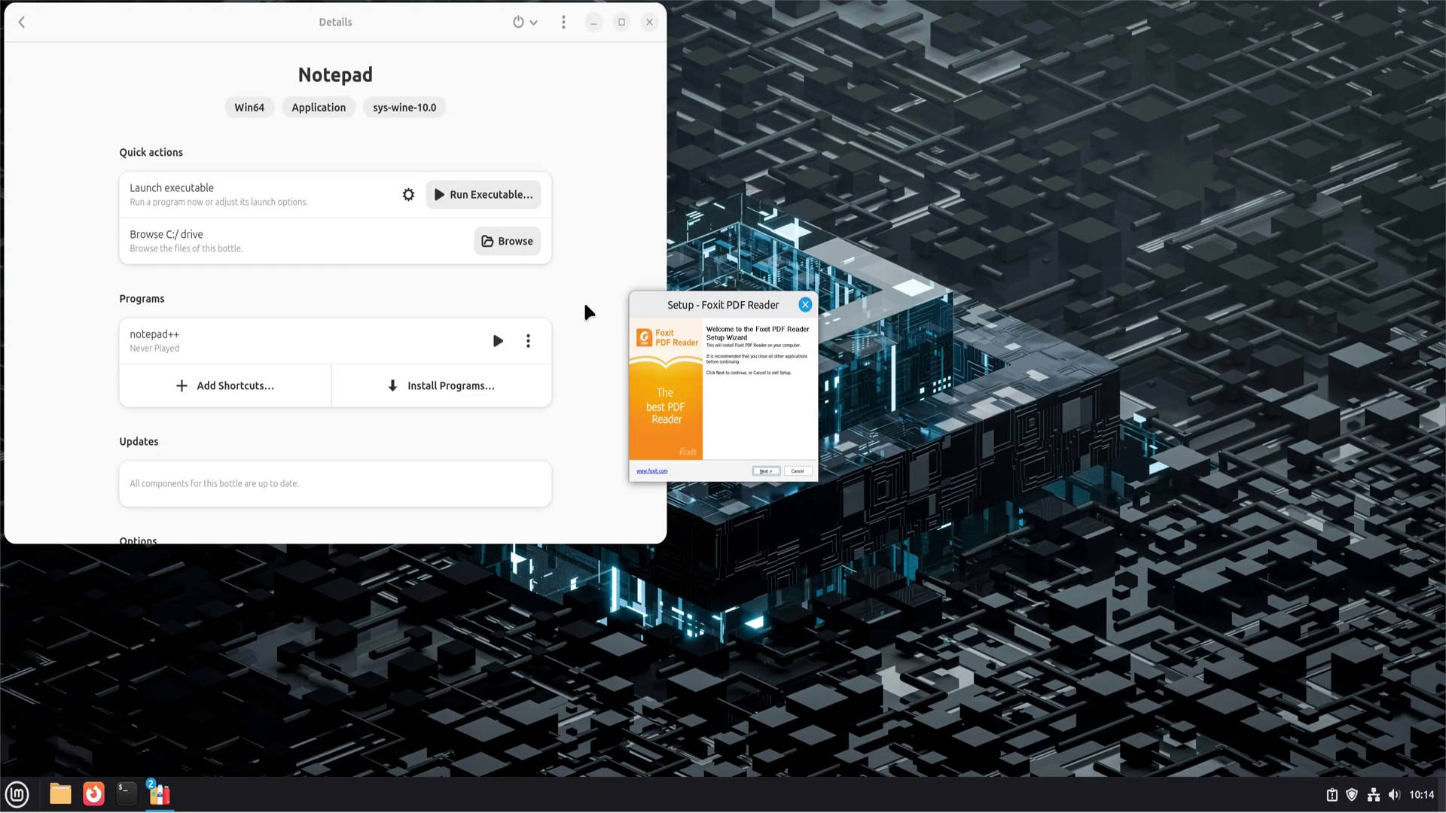
Step through the Foxit setup, choosing 'Don't install a free 14 day trial', and install.
click(770, 471)
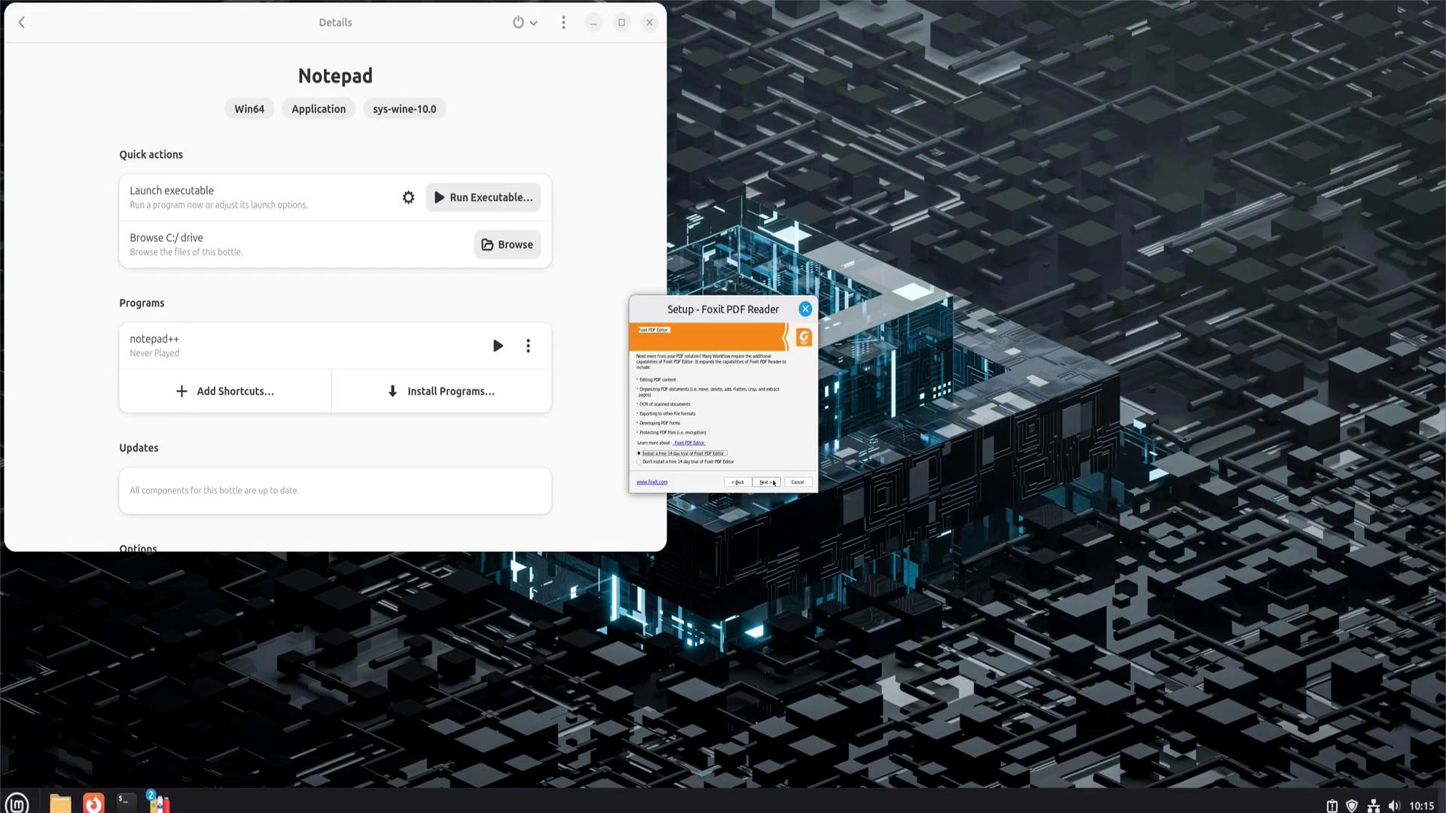
click(763, 482)
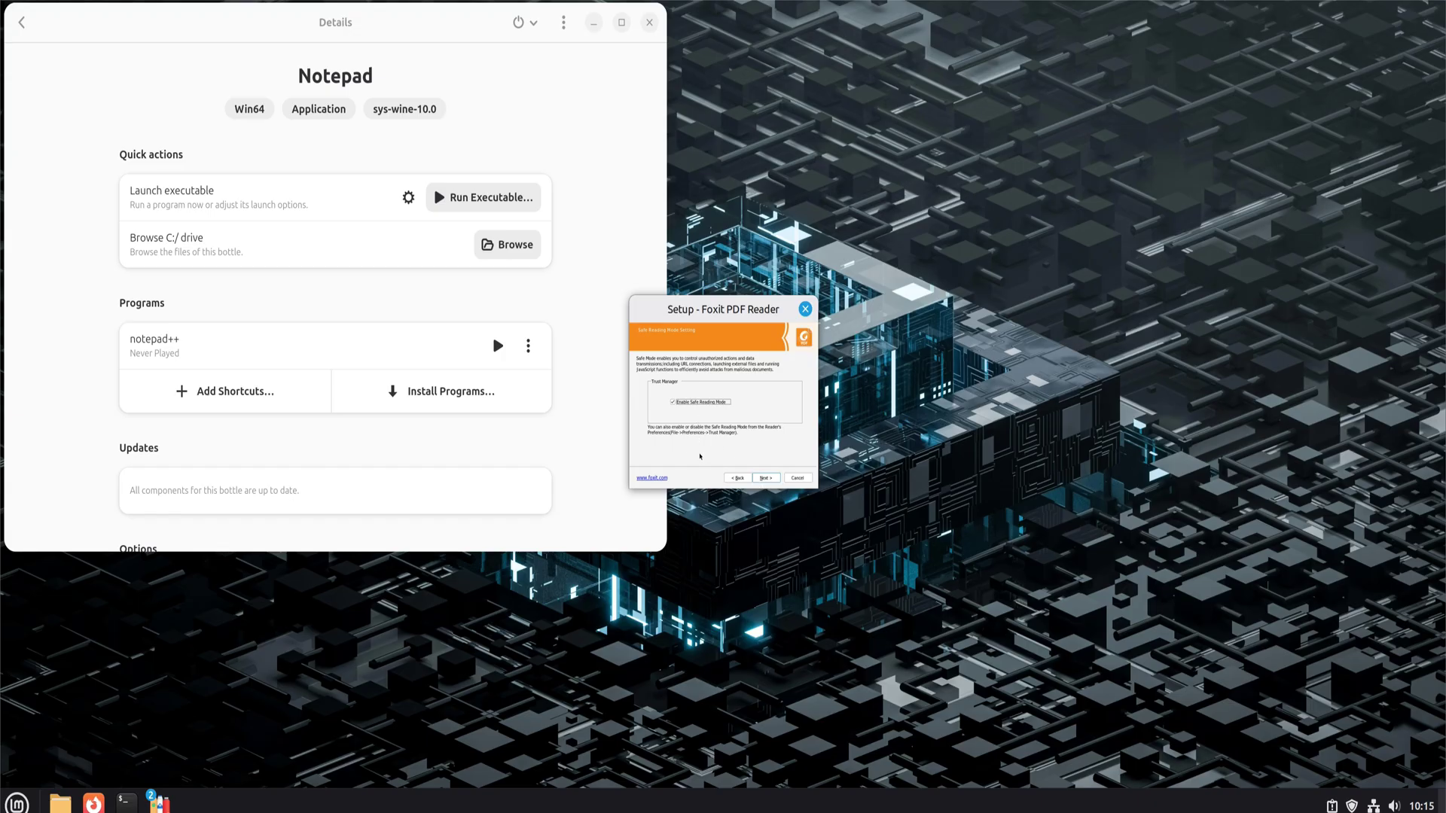
click(763, 479)
click(693, 463)
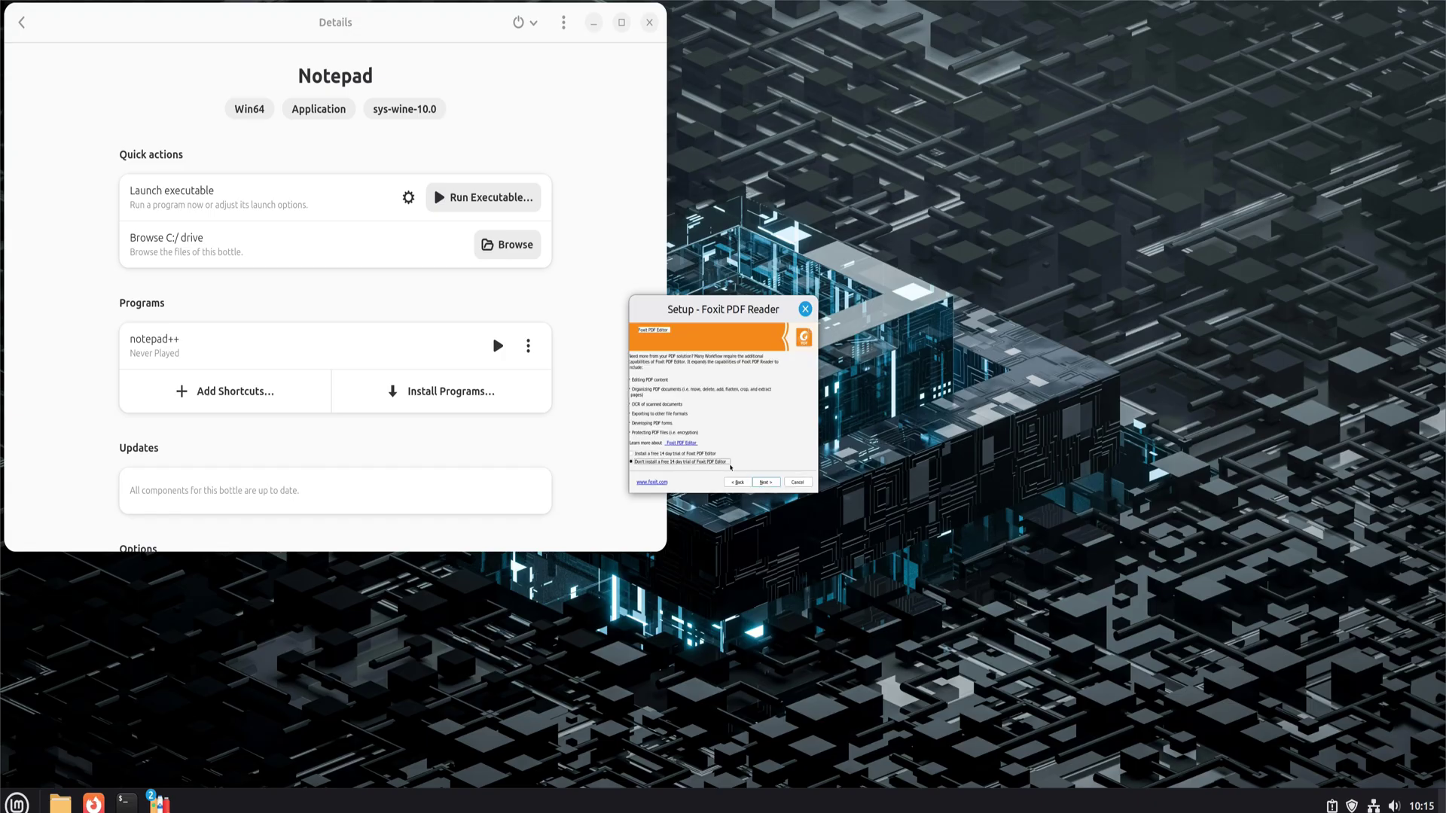
click(765, 482)
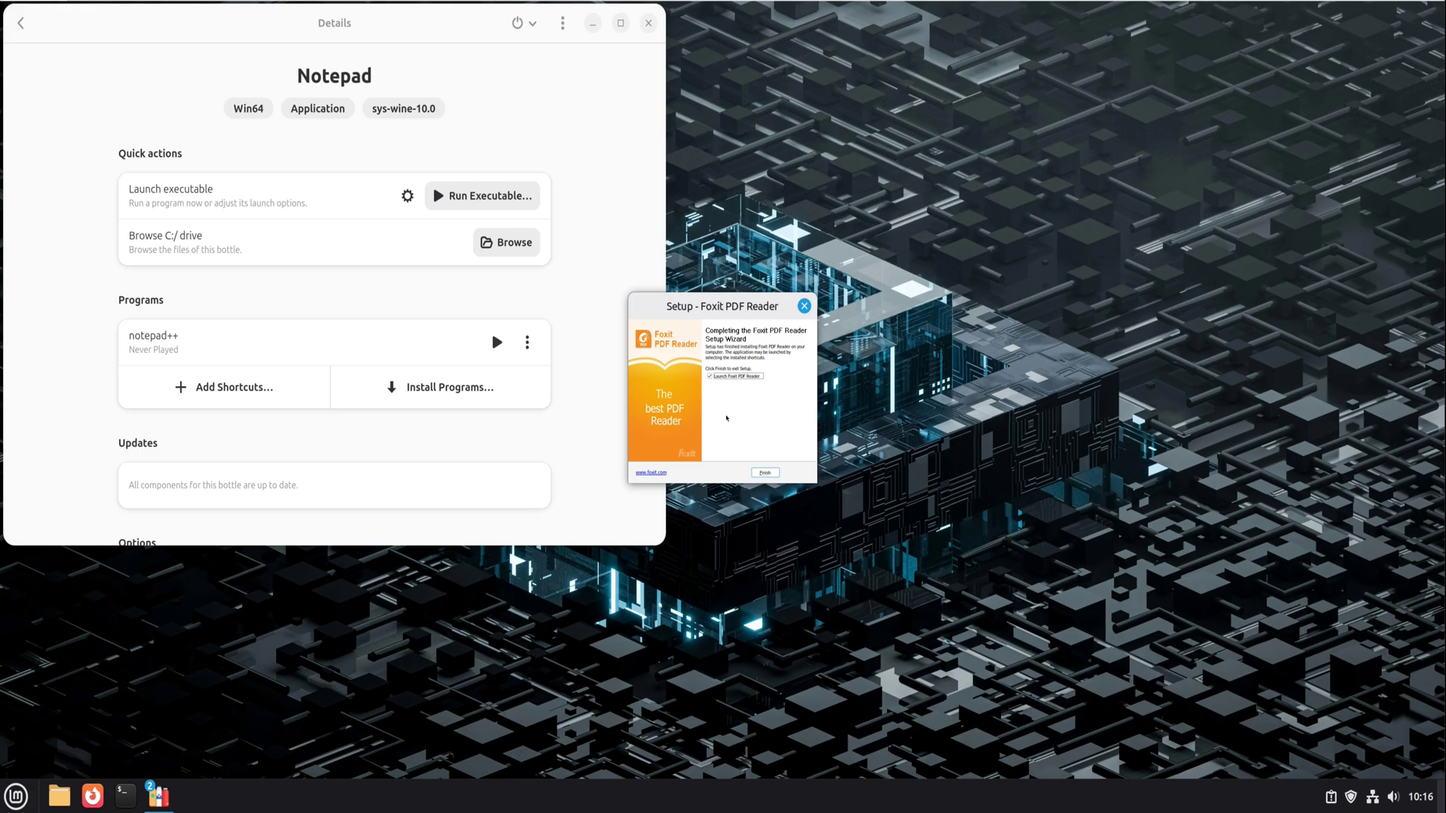
Finish the Foxit setup, choose Not Now for registration, and move the Foxit window aside.
click(765, 473)
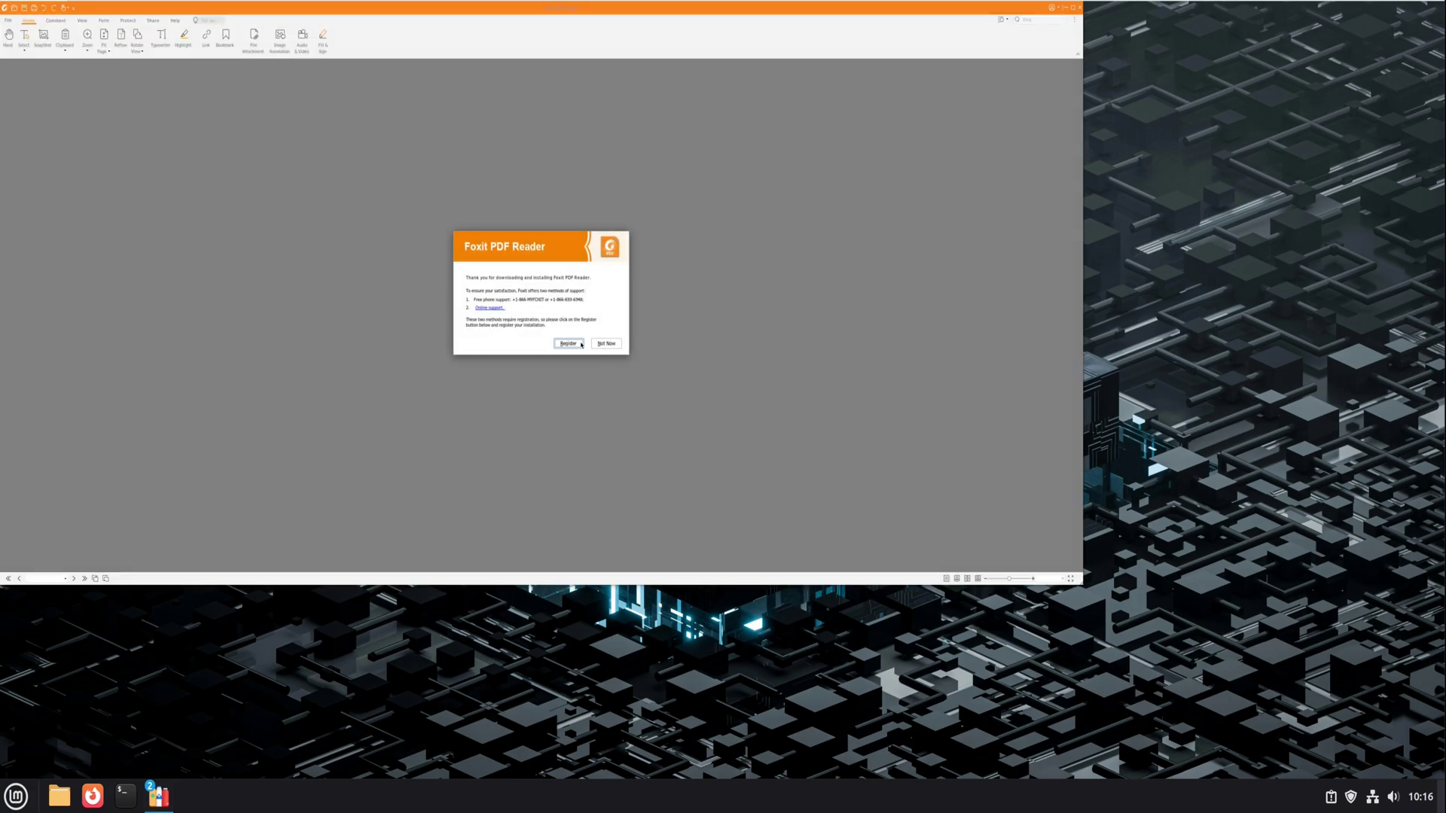
click(606, 343)
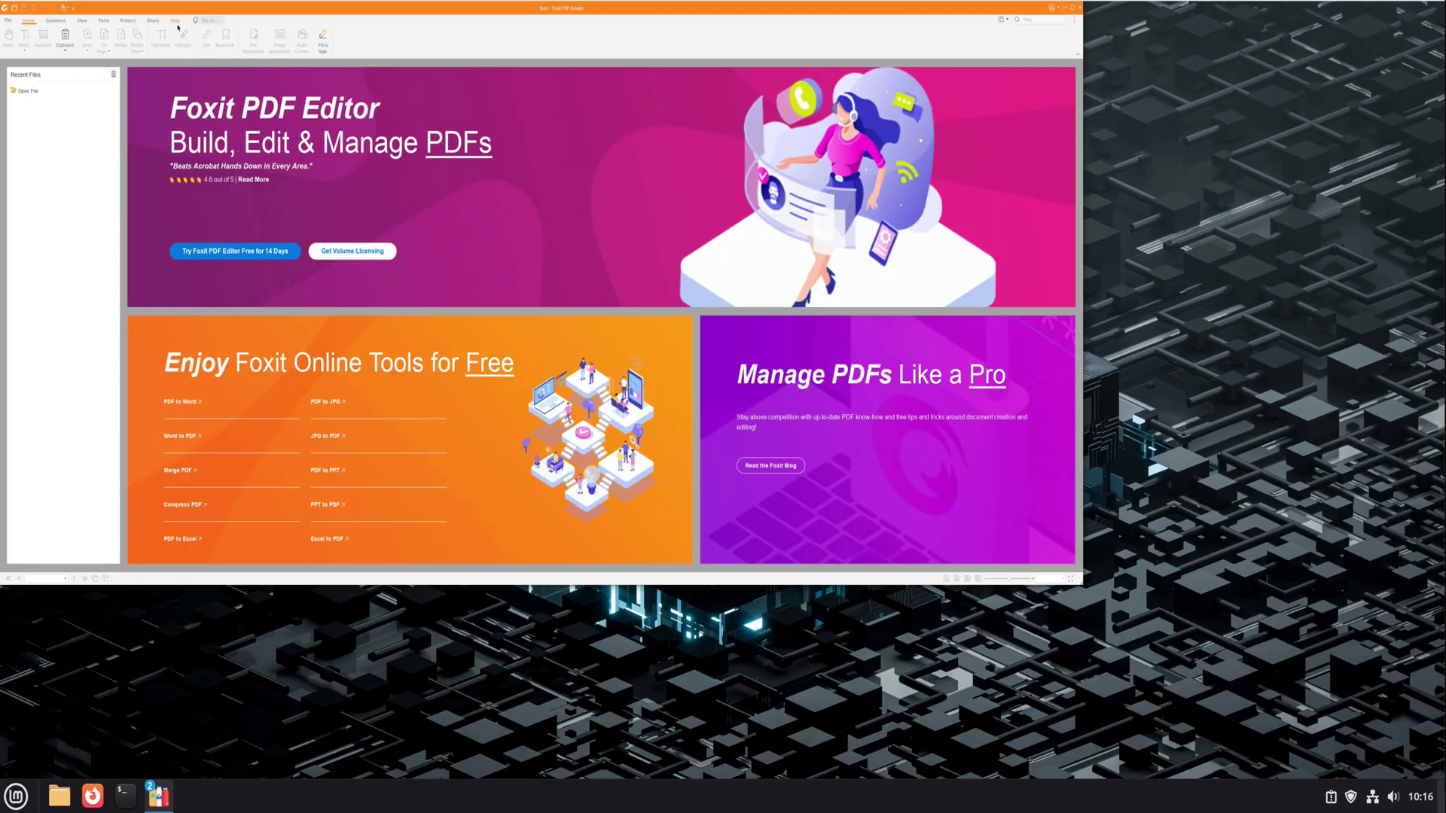
click(174, 21)
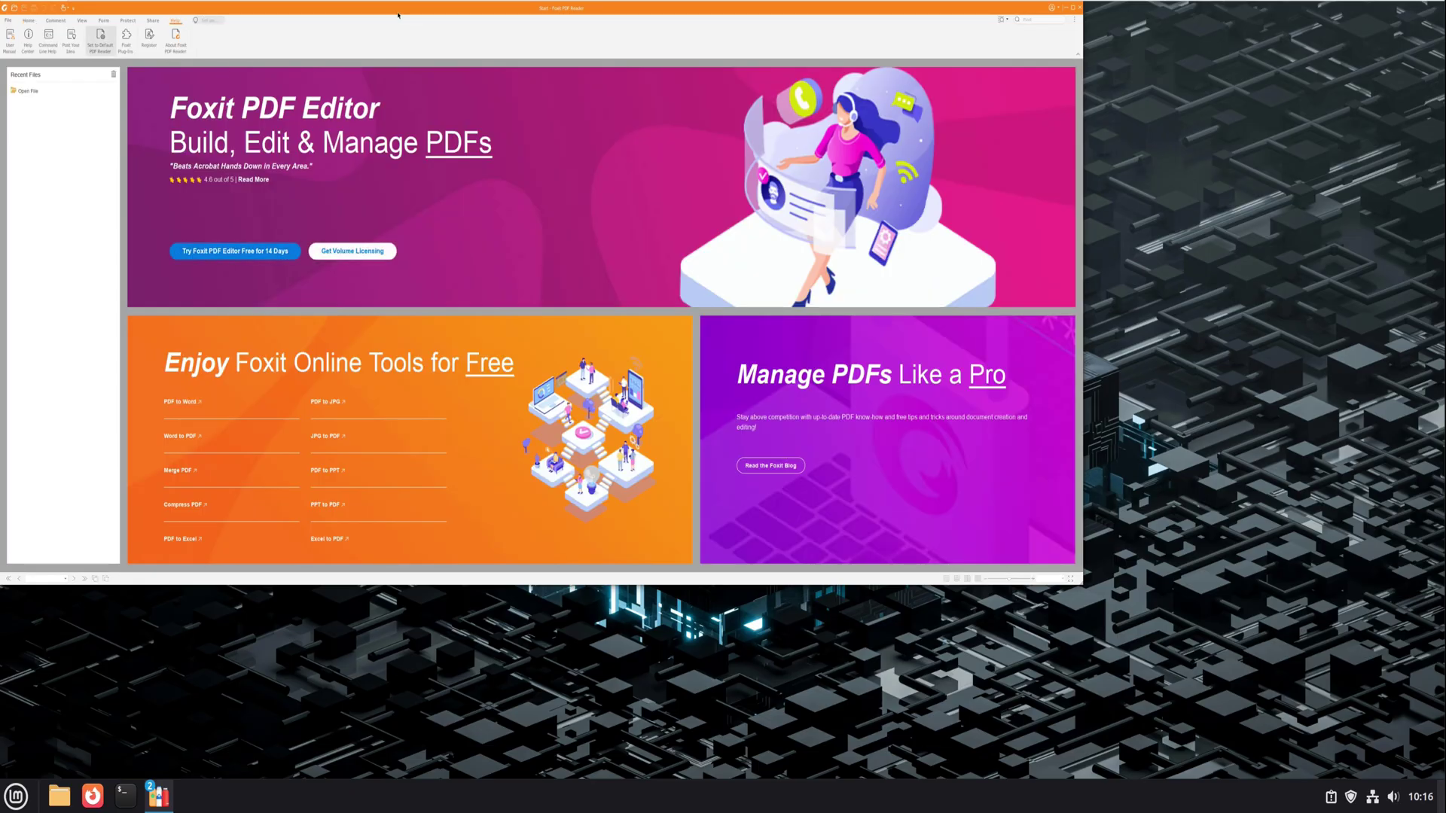
drag(398, 15, 688, 171)
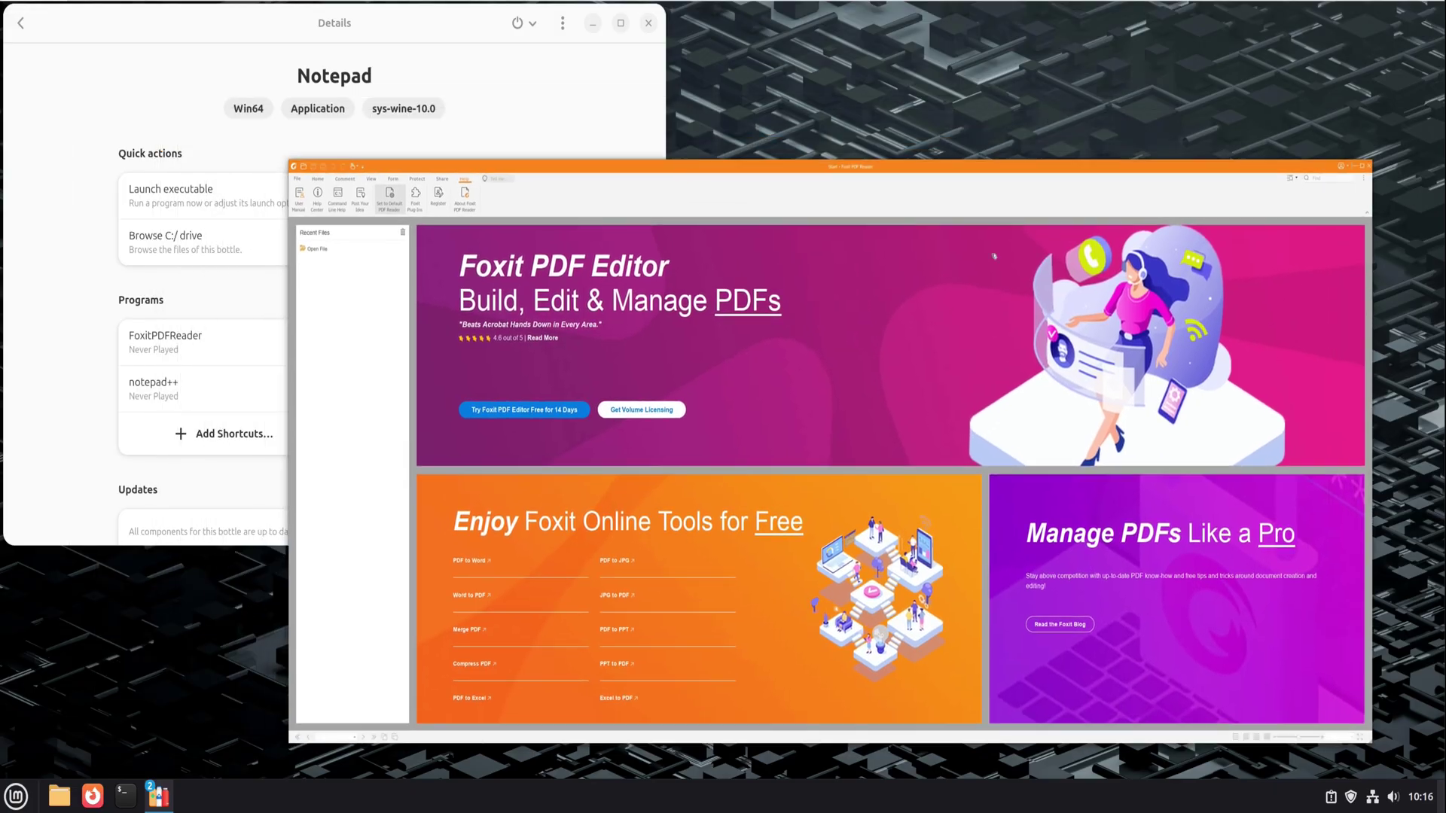
Close Foxit, relaunch FoxitPDFReader from the Notepad bottle's Programs, then close it so it shows Last Played: Today.
click(1367, 167)
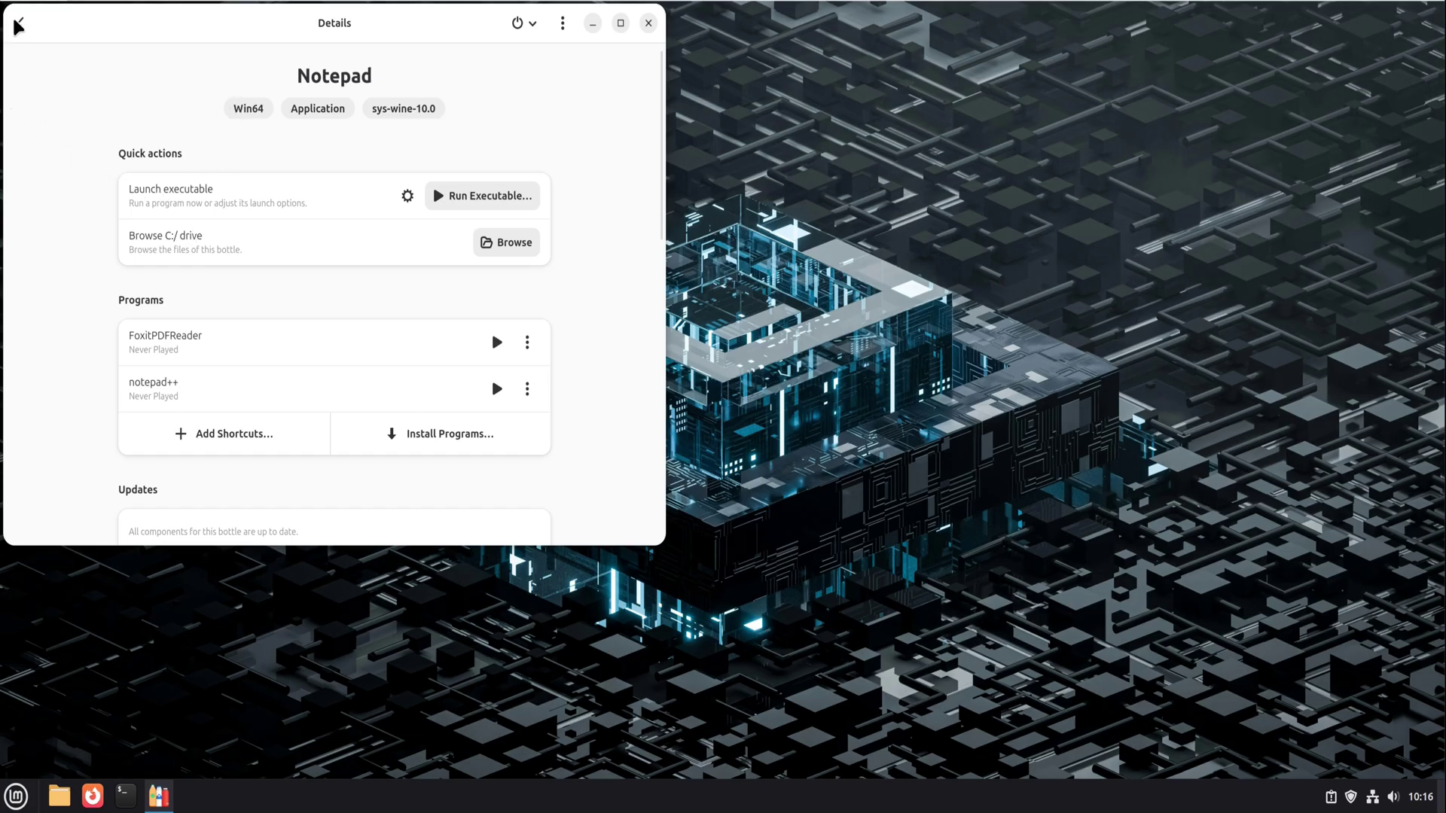
click(497, 343)
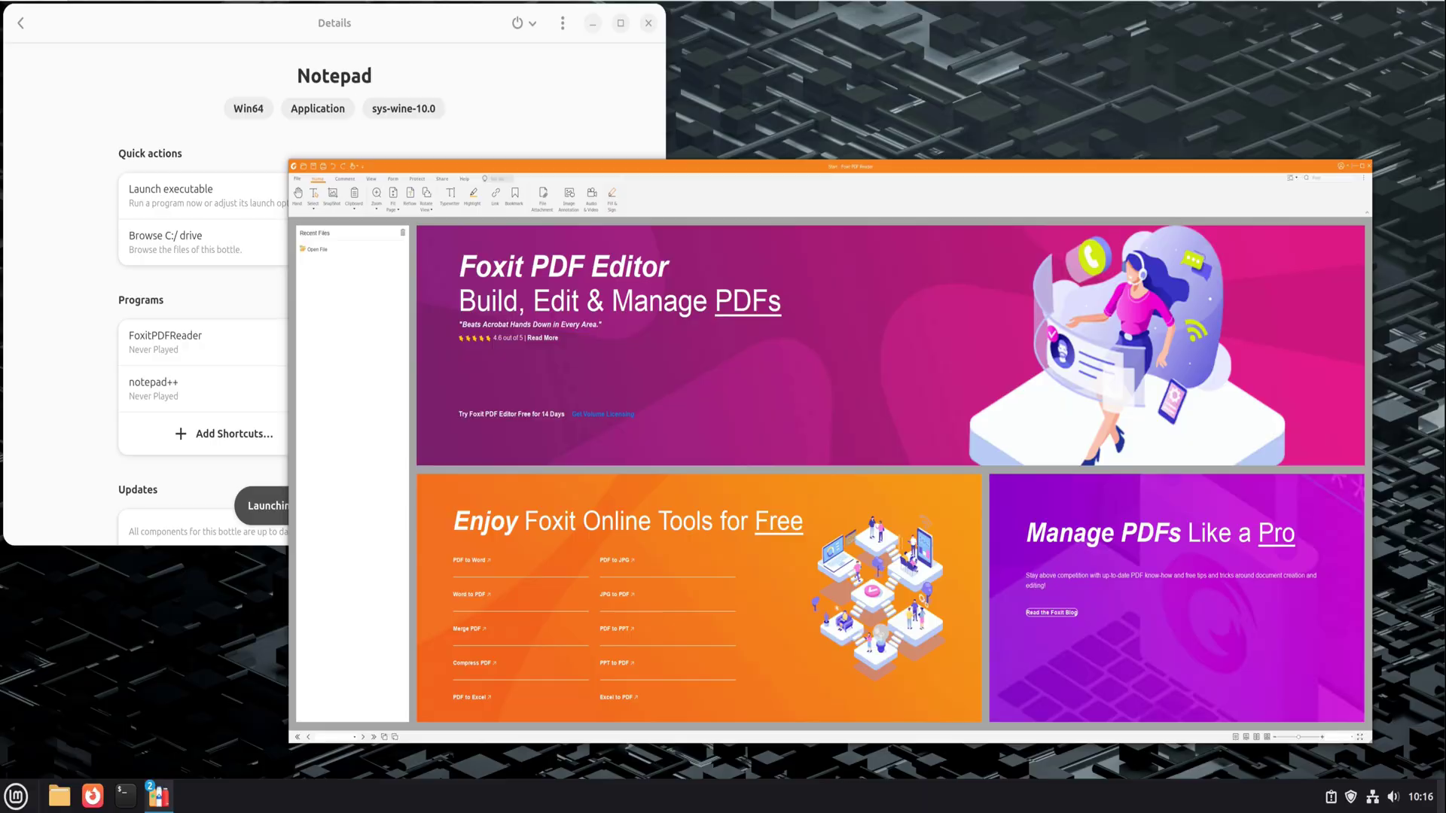
click(1370, 170)
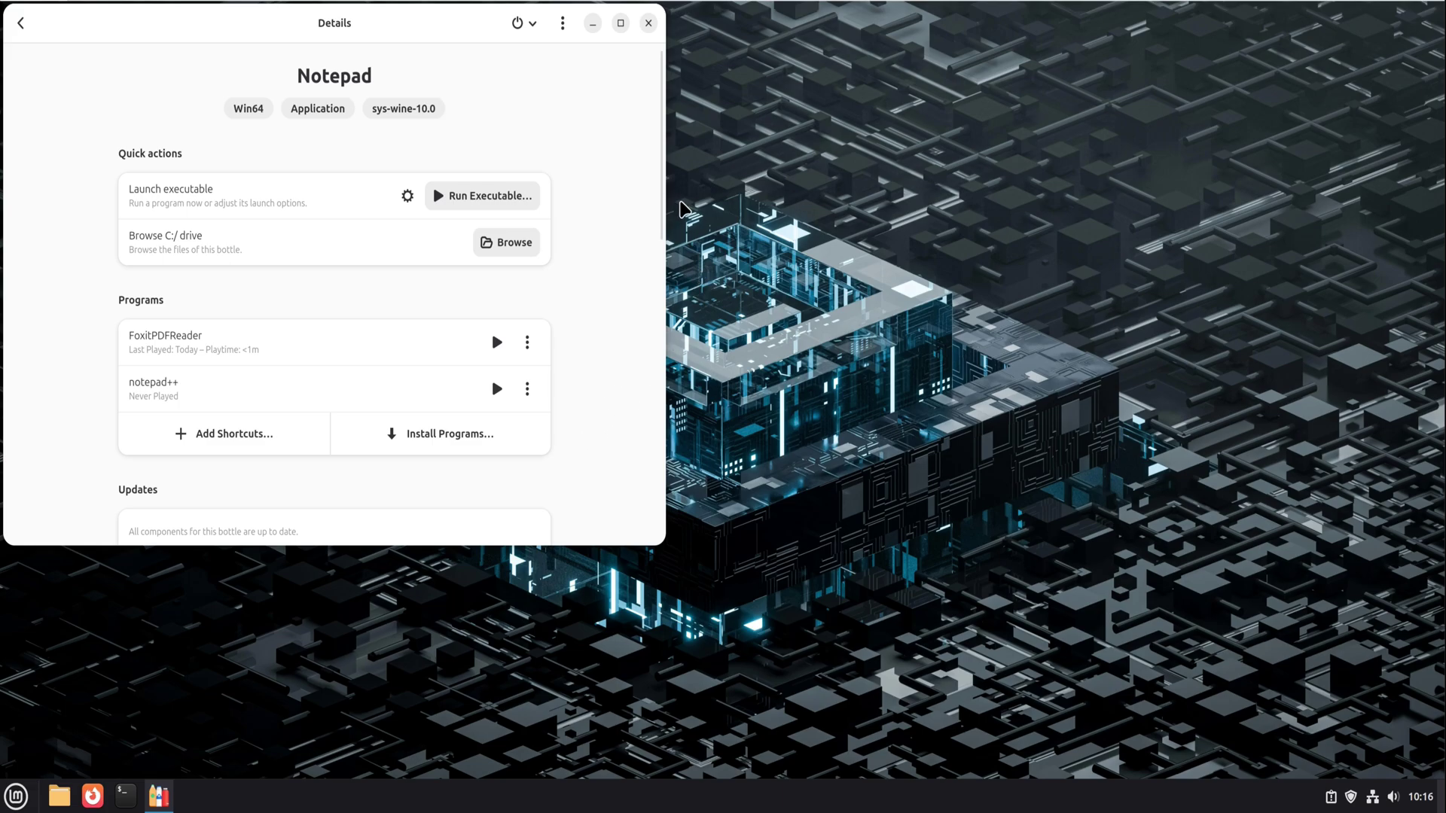
Open the Notepad bottle's Settings and scroll through it, showing runner sys-wine-10.0, DXVK dxvk-2.7.1 and VKD3D vkd3d-proton-3.0.
drag(658, 223, 432, 306)
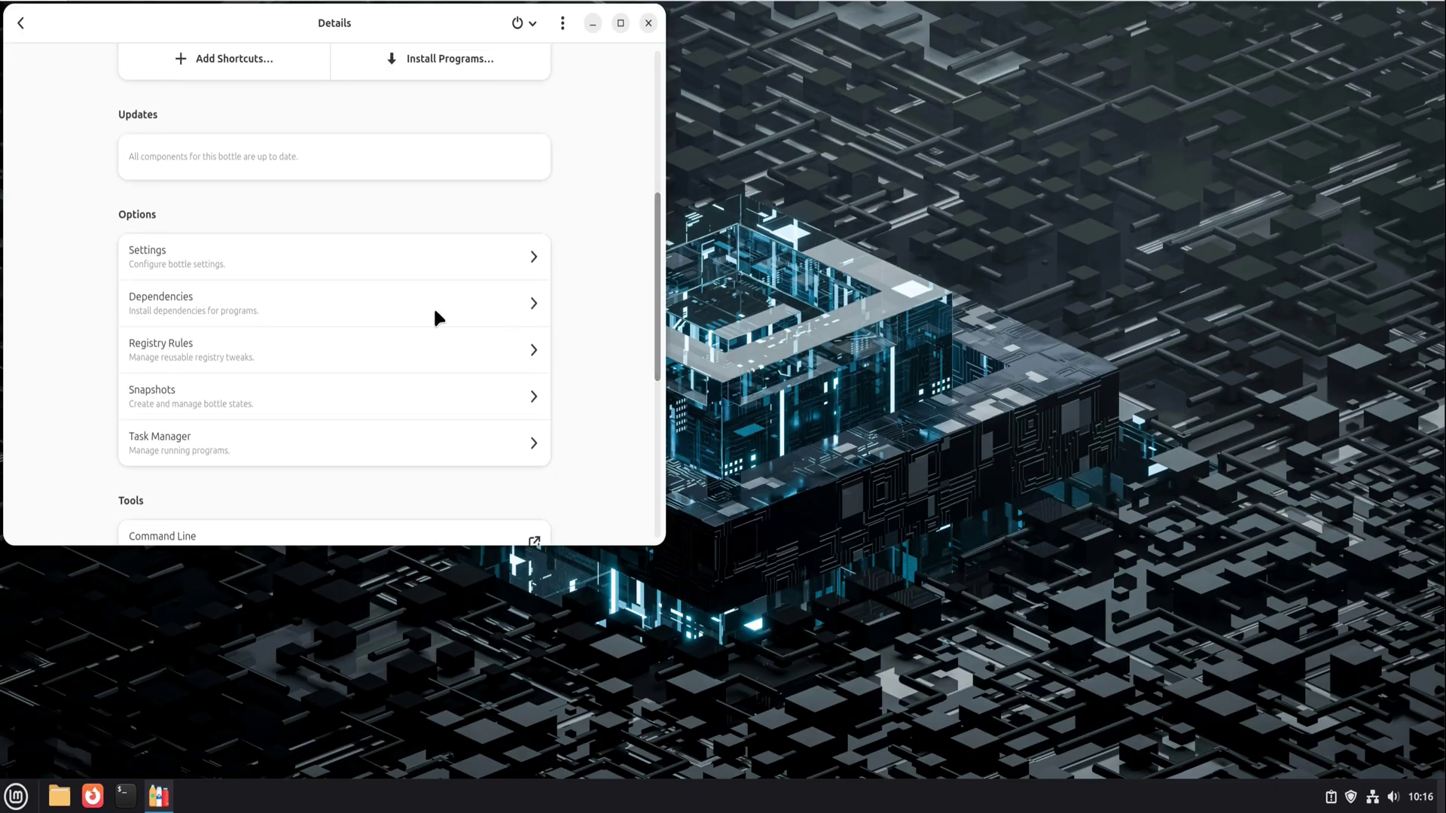
click(425, 258)
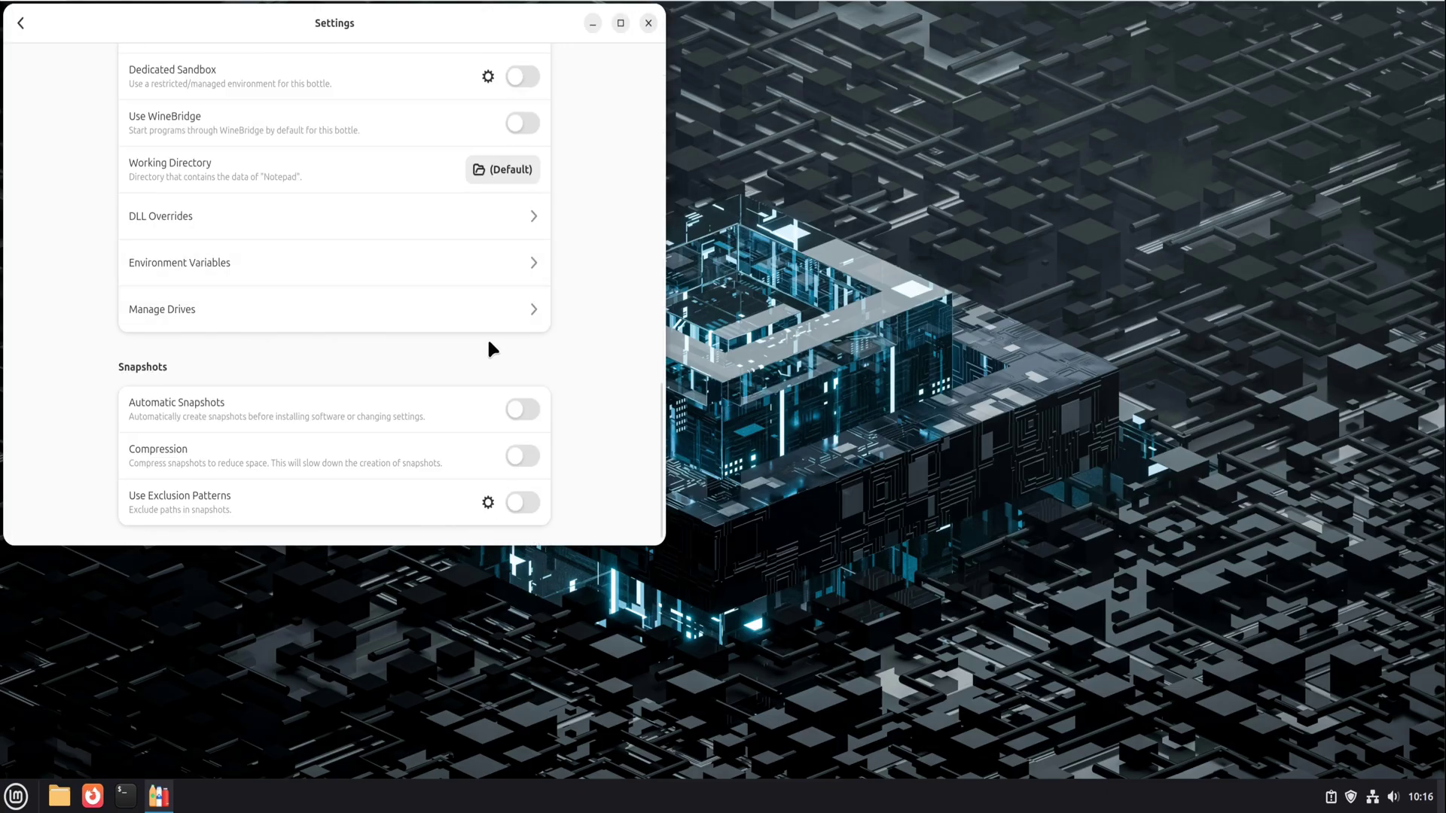
drag(659, 441, 633, 92)
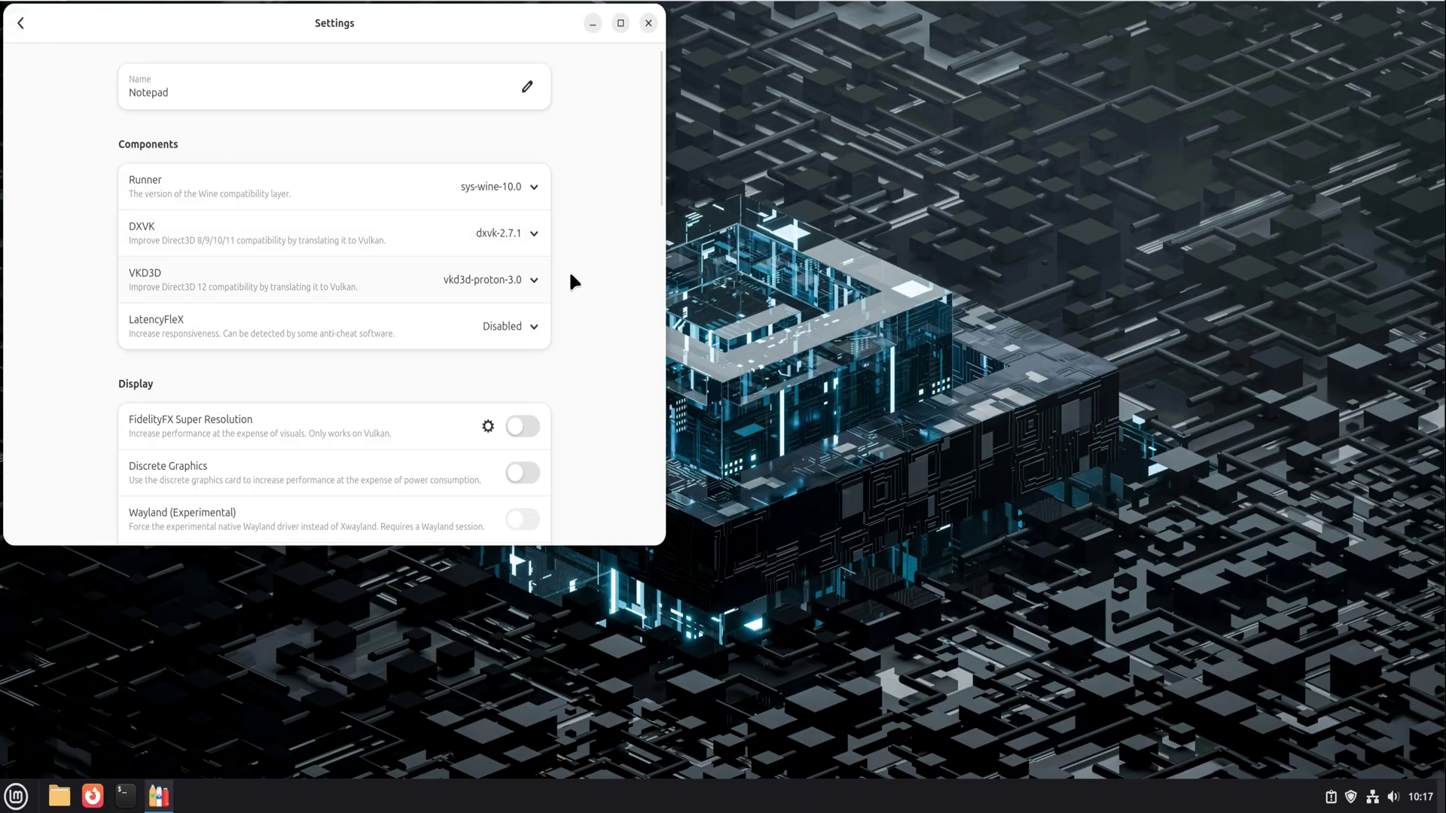
click(593, 24)
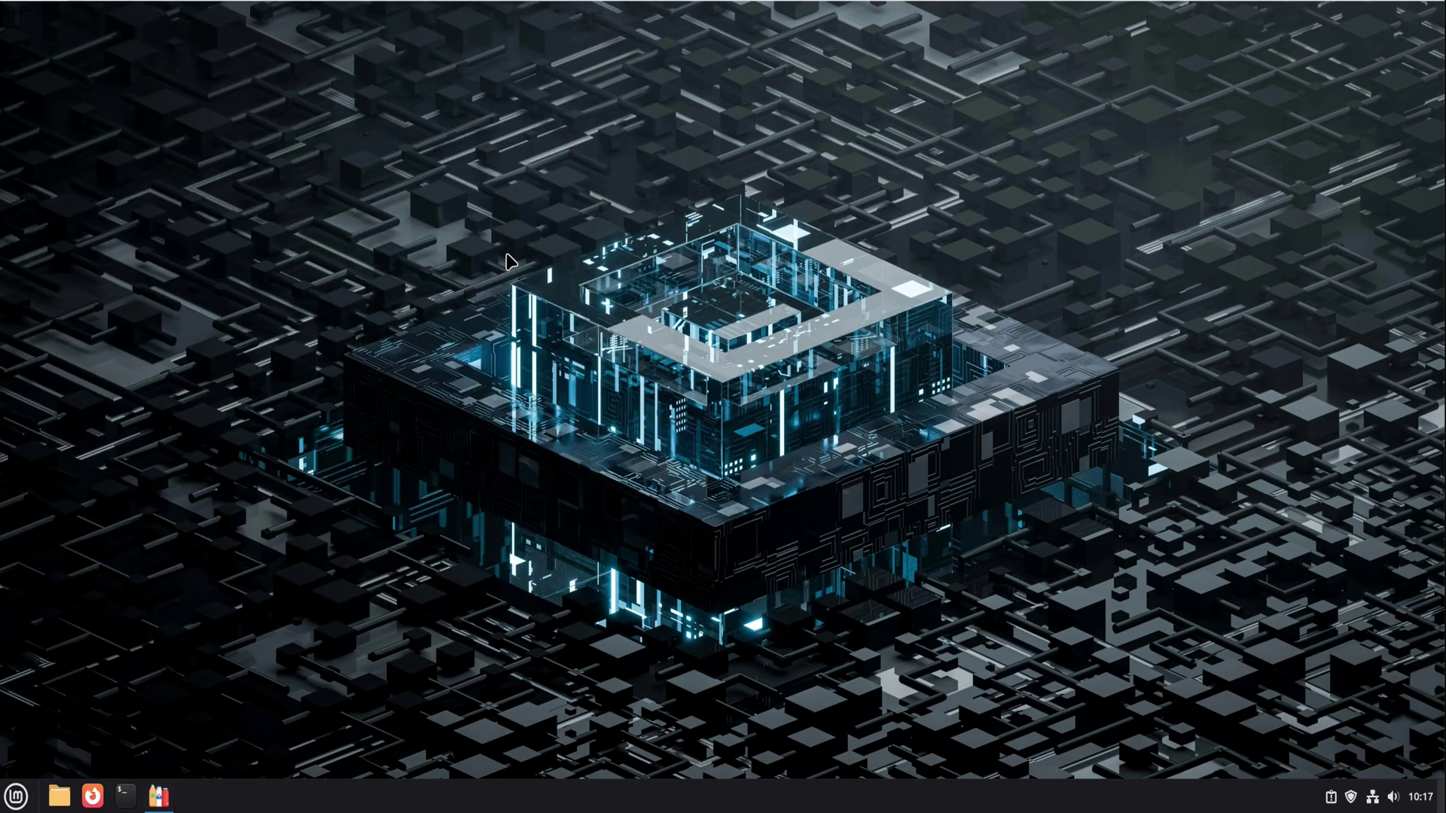